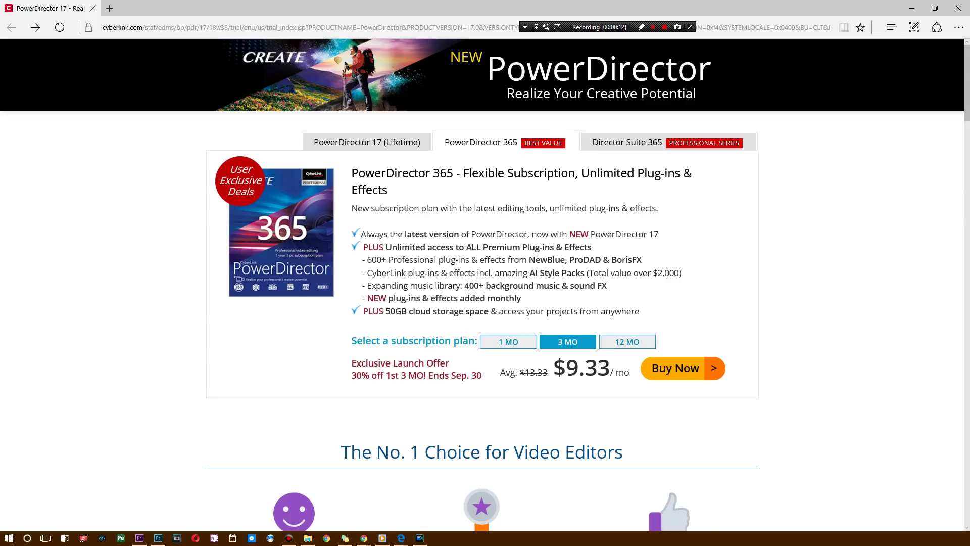
Look through the PowerDirector 17 product page, down to the advanced editing capabilities and performance features.
scroll(481, 284, down, 7)
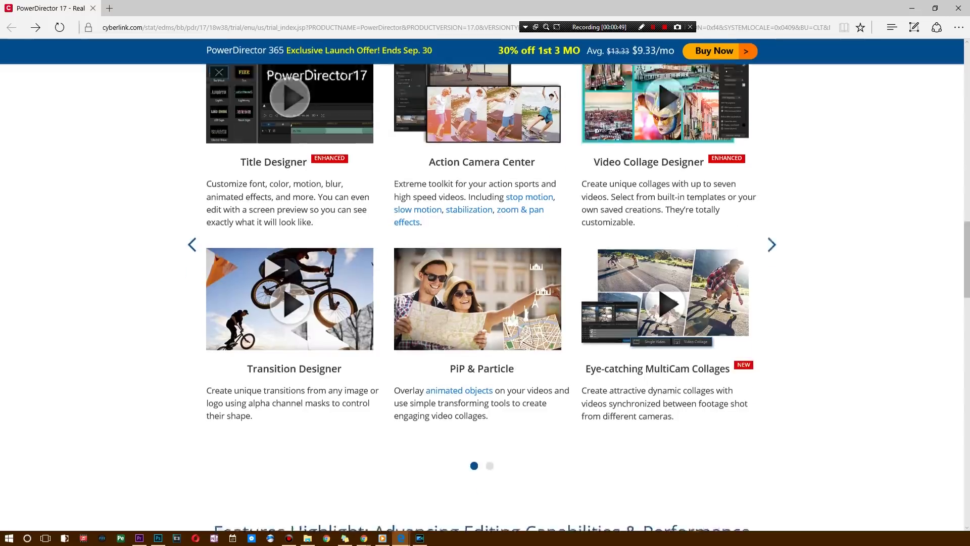
scroll(482, 284, down, 8)
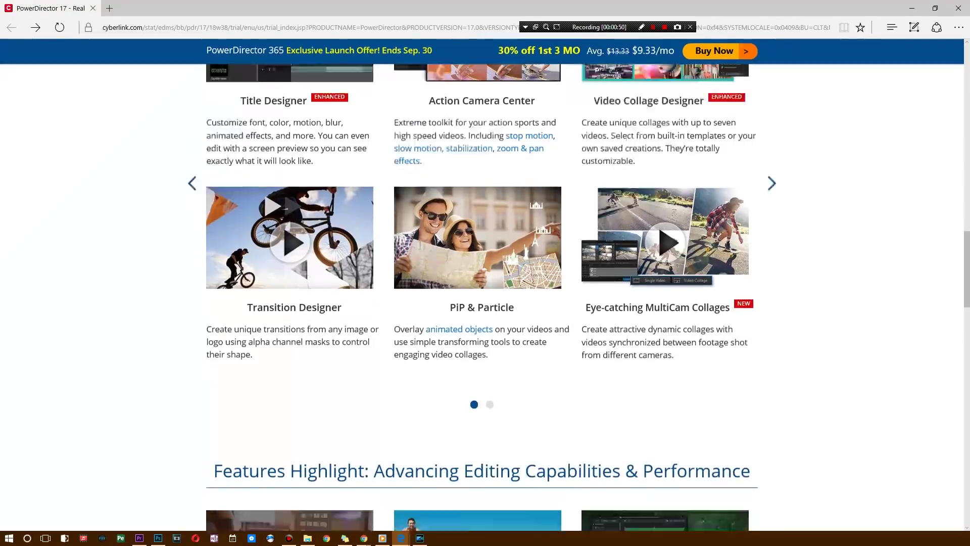
scroll(482, 284, down, 1)
scroll(482, 284, up, 1)
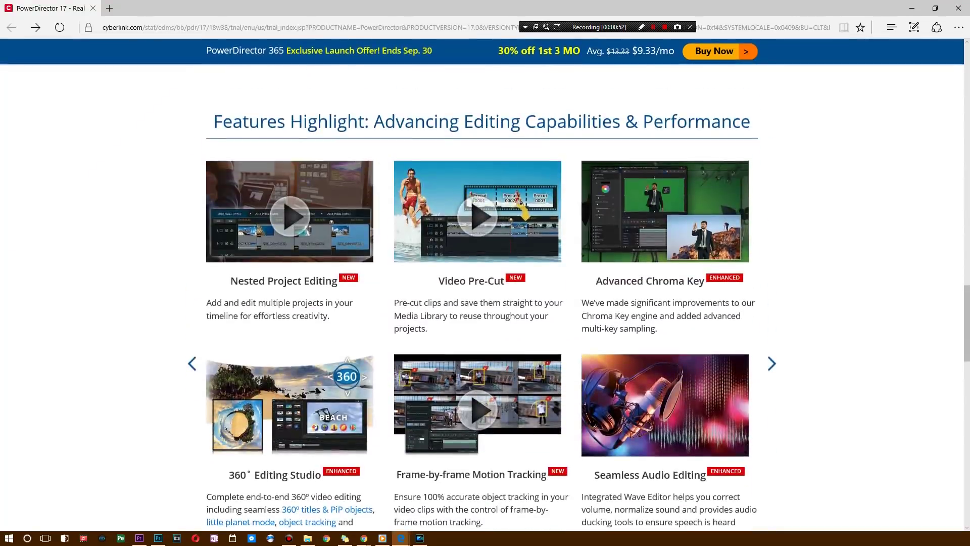
middle_click(831, 208)
middle_click(831, 209)
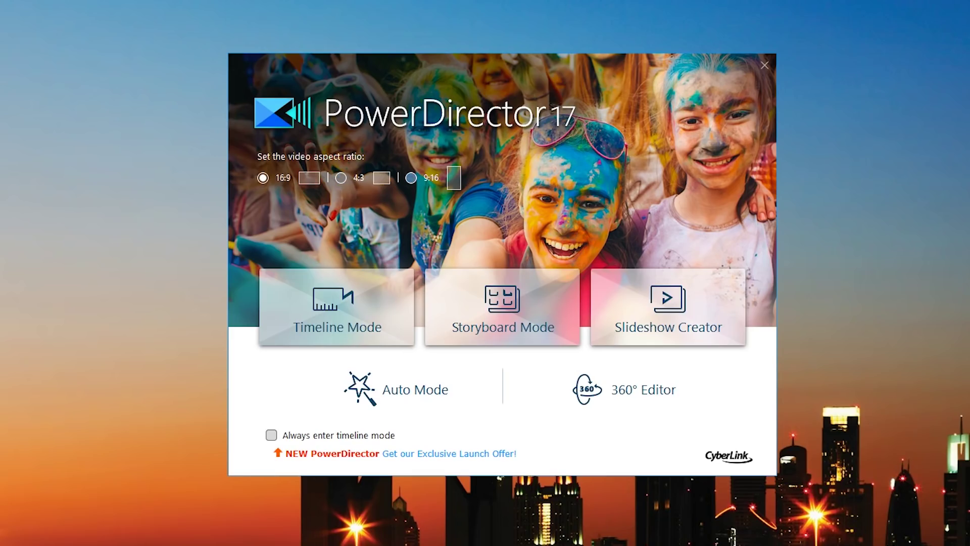
Try the 9:16 and 4:3 video aspect ratios, and set the project back to 16:9.
click(411, 177)
click(341, 177)
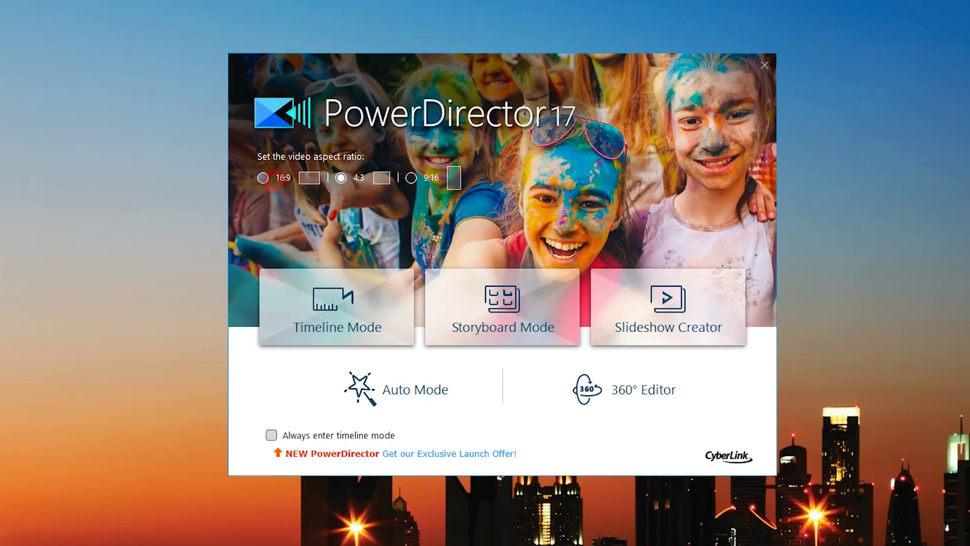
click(262, 178)
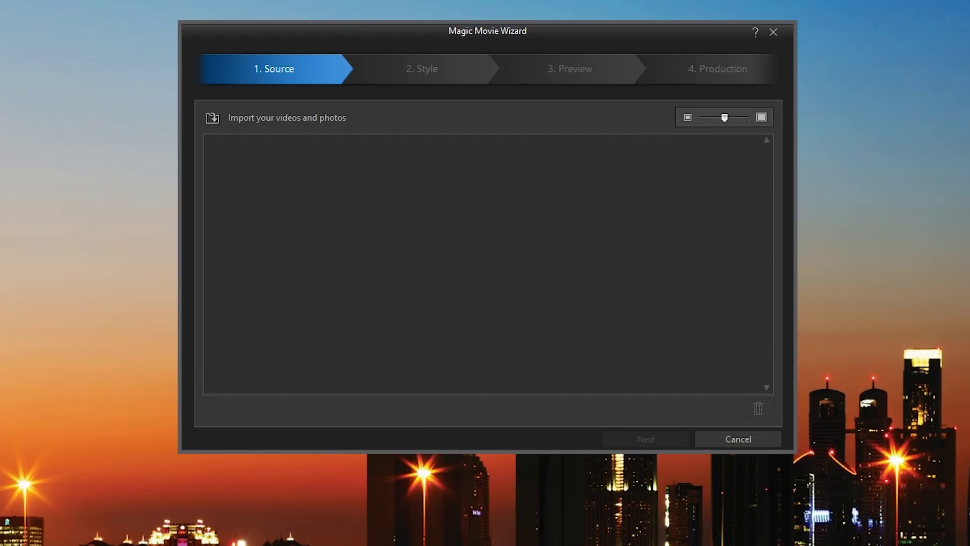
Import the clips DJI_0652, DJI_0655, DJI_0656 and DJI_0657 from the craig's castle craig folder into the Magic Movie Wizard.
click(298, 120)
click(433, 169)
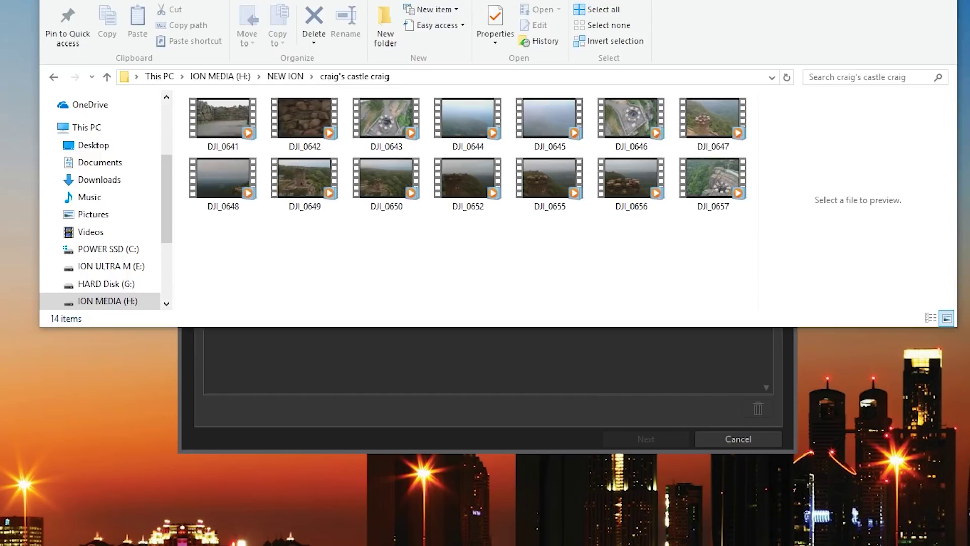
drag(497, 0, 767, 0)
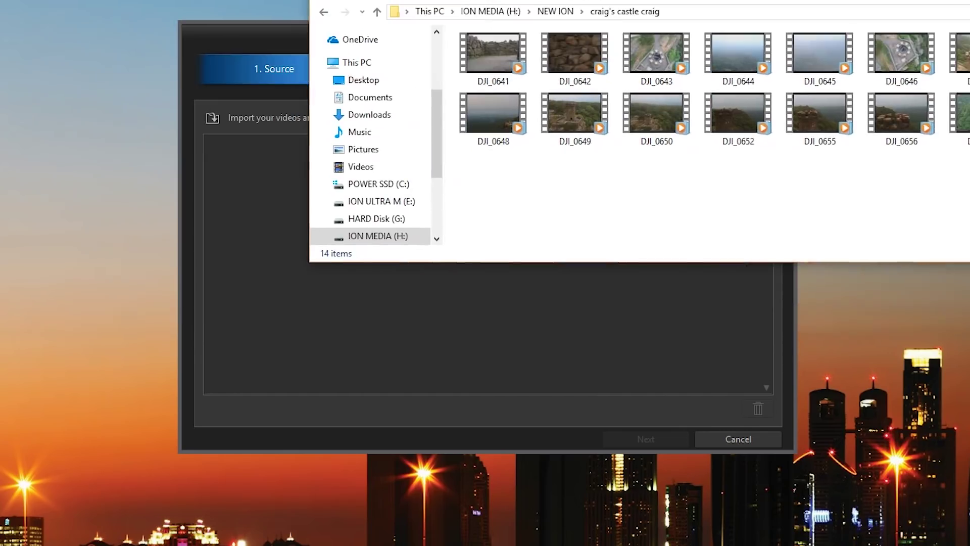
drag(969, 162, 657, 328)
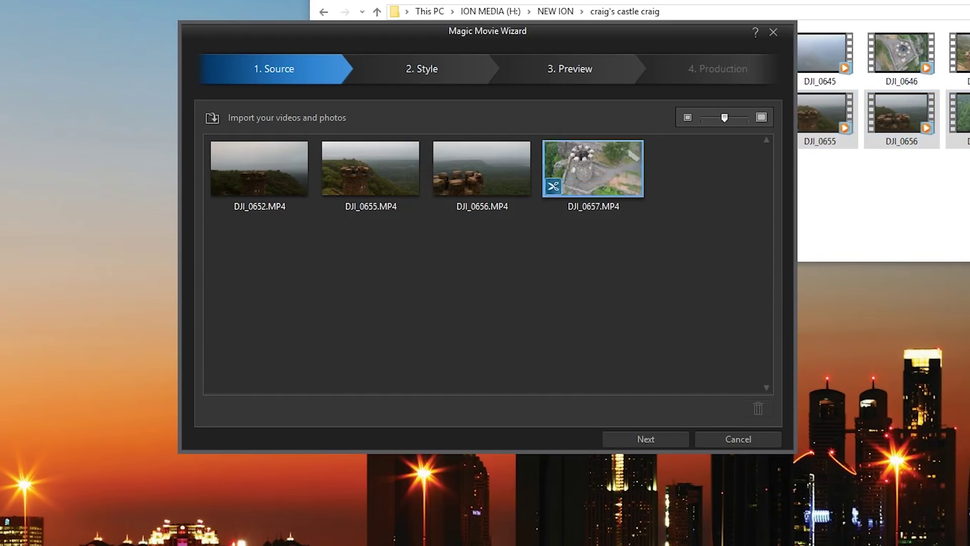
Keep the Action magic style, advance the wizard to its preview stage and play the generated movie.
click(646, 437)
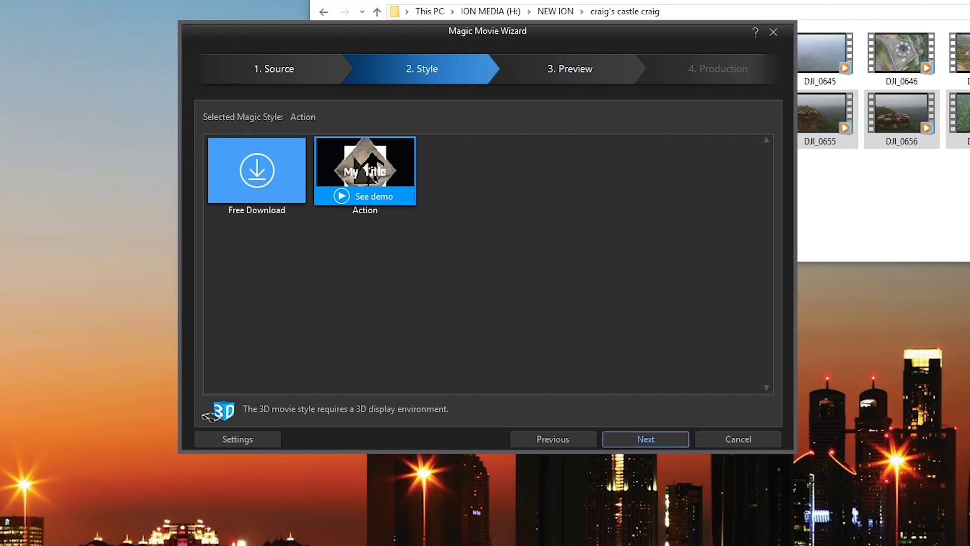
click(646, 439)
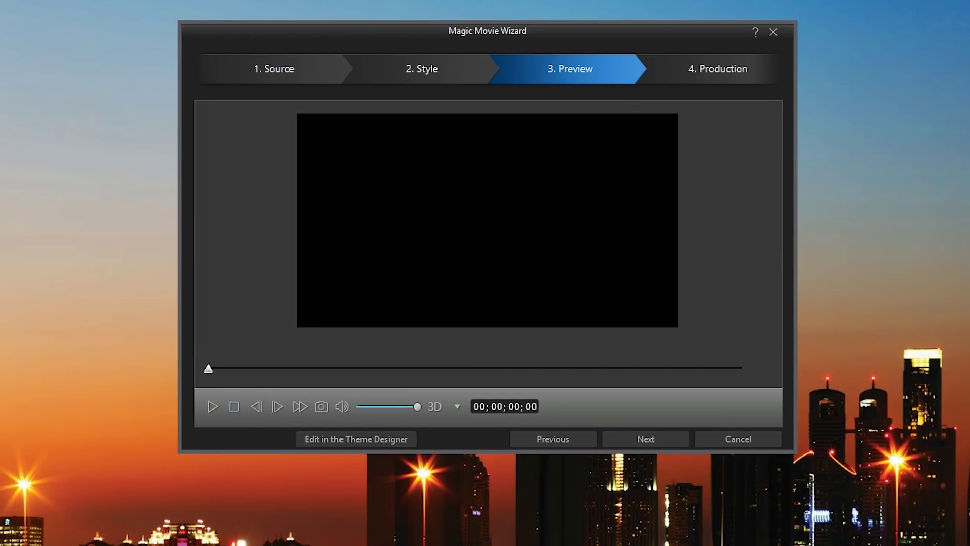
click(212, 406)
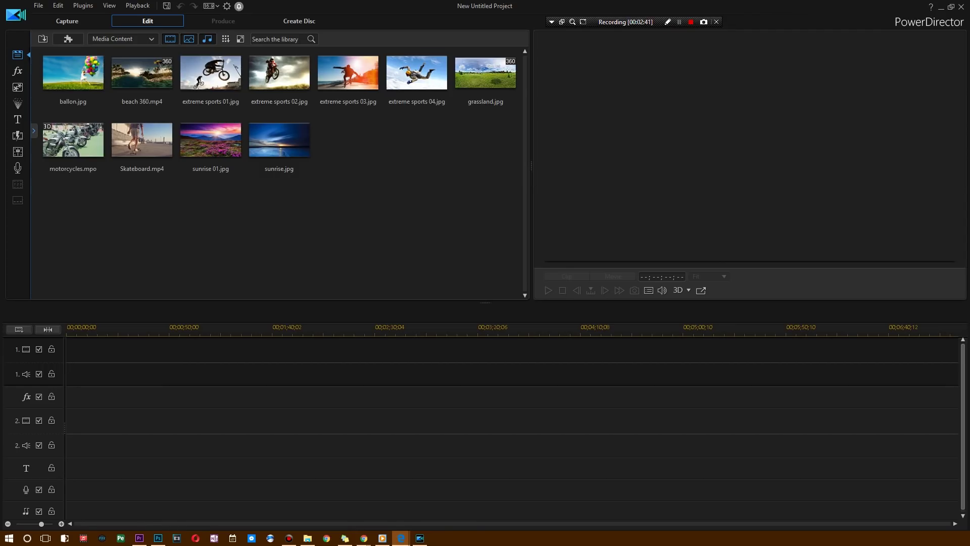
View the PowerDirector tutorials page in the browser, pause its introduction video and put the browser window away.
drag(0, 255, 484, 1)
scroll(484, 283, down, 2)
scroll(485, 283, up, 1)
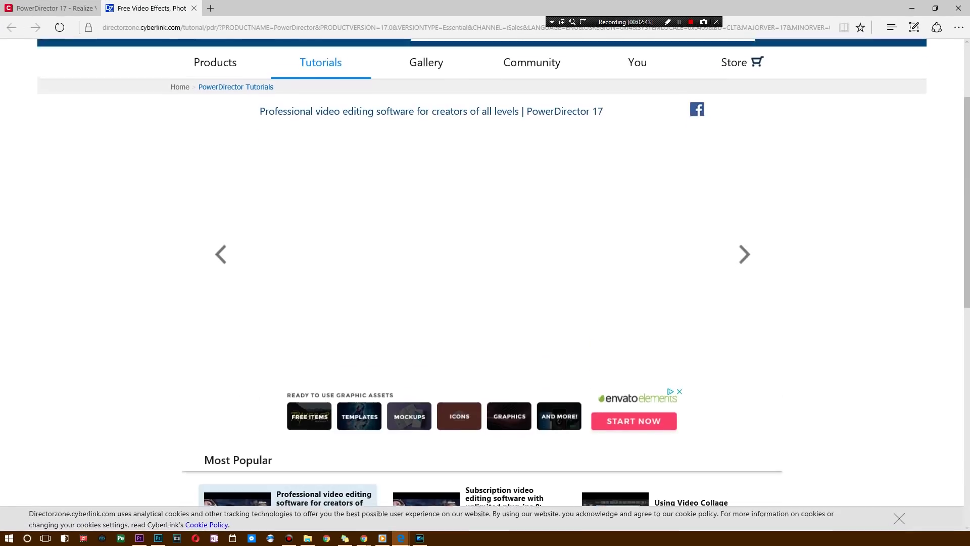
scroll(482, 363, down, 1)
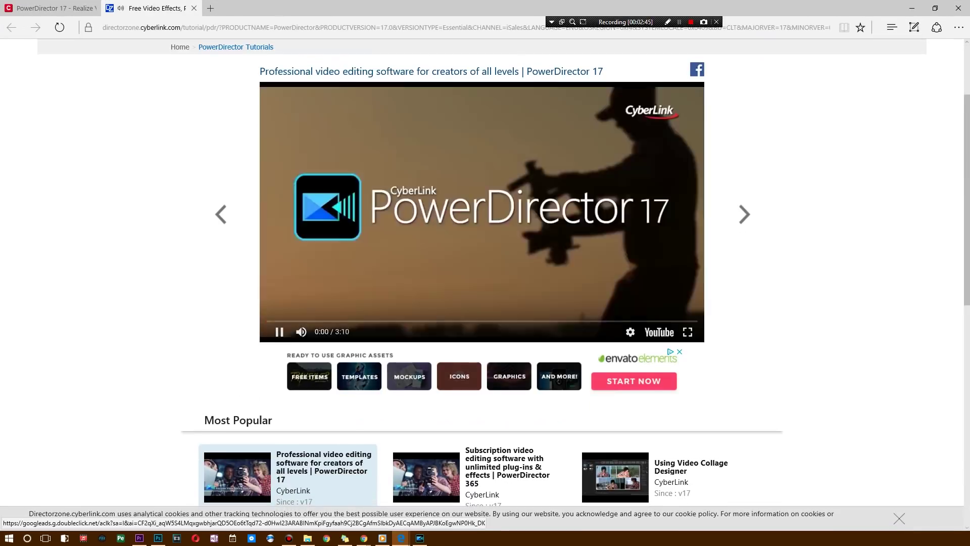
click(505, 202)
drag(601, 0, 601, 1)
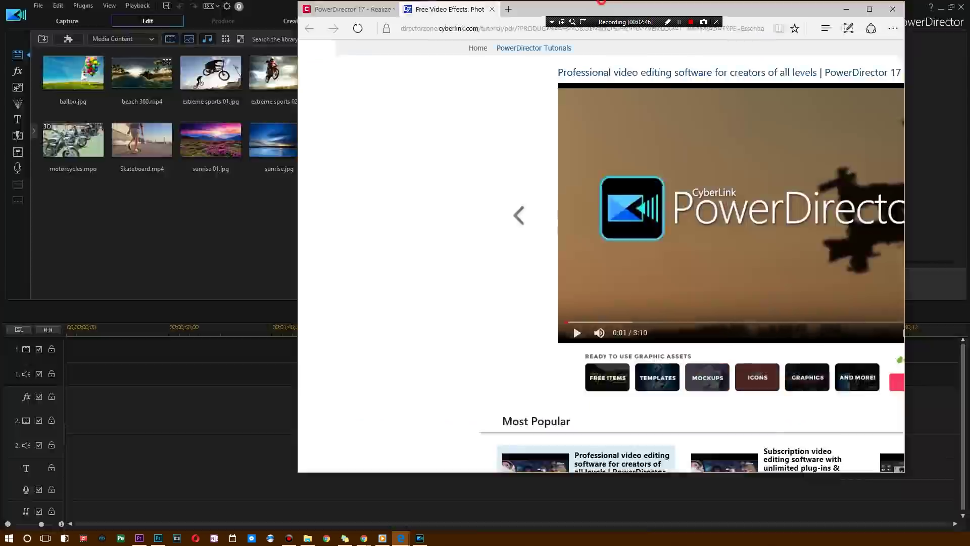
key(super+Down)
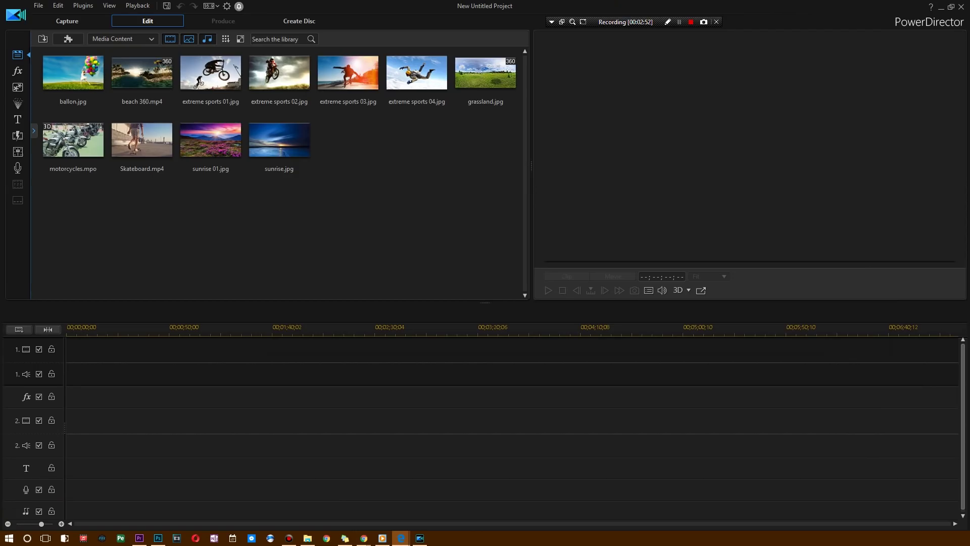
Import all DJI clips from the craig's castle craig folder with shadow files enabled, and place DJI_0655 on video track 2.
click(279, 140)
click(308, 538)
drag(646, 319, 283, 222)
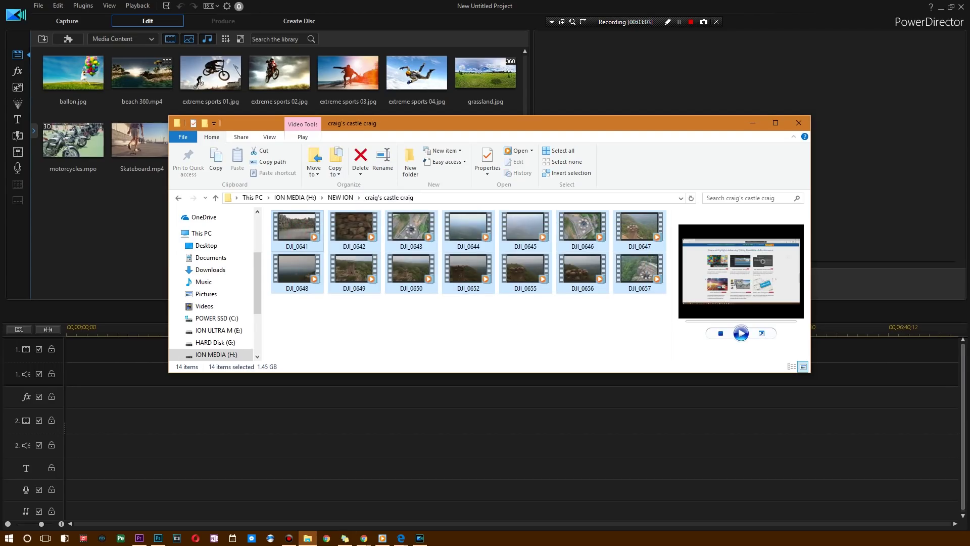
click(564, 101)
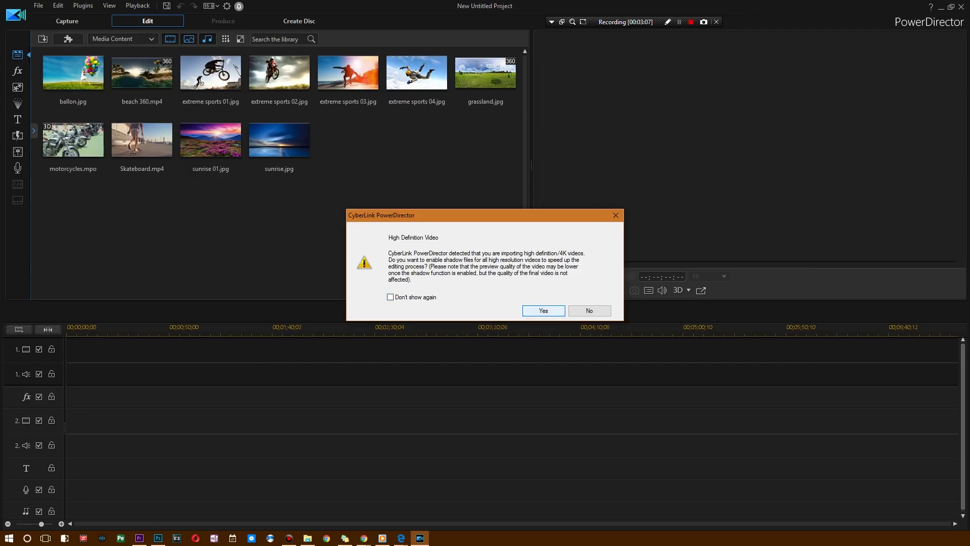
click(552, 310)
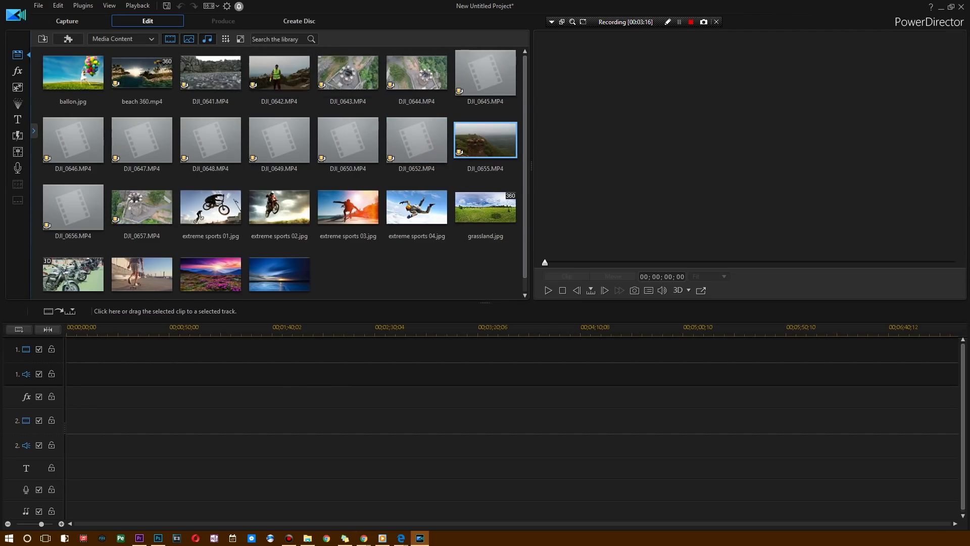
drag(494, 142, 116, 420)
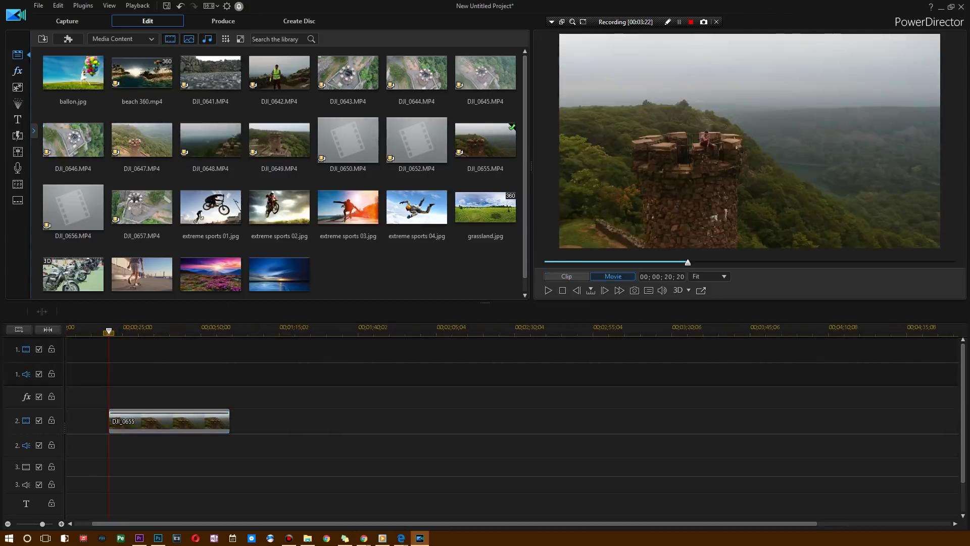
Browse the video effects library and apply the Oil Painting effect to the DJI_0655 clip on track 2.
click(18, 71)
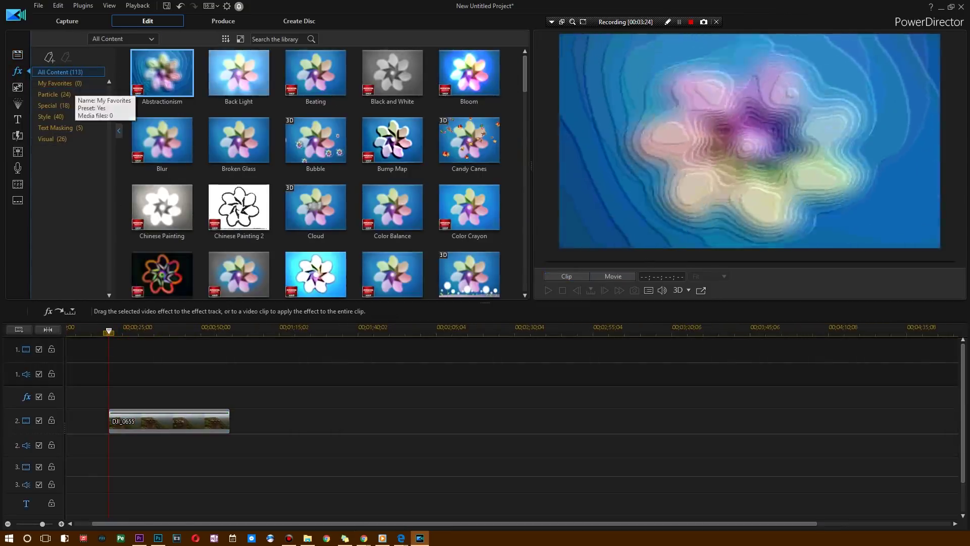
scroll(328, 172, down, 5)
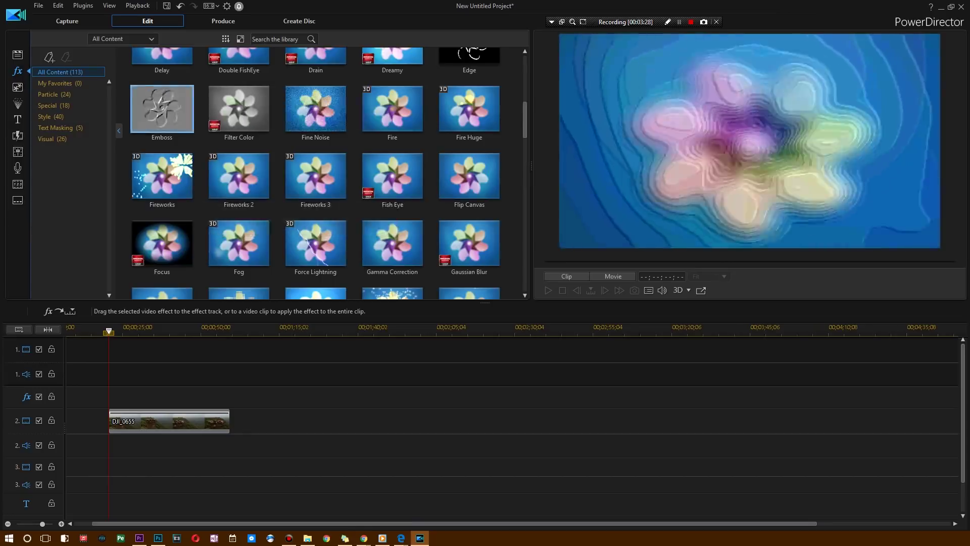
scroll(328, 172, down, 10)
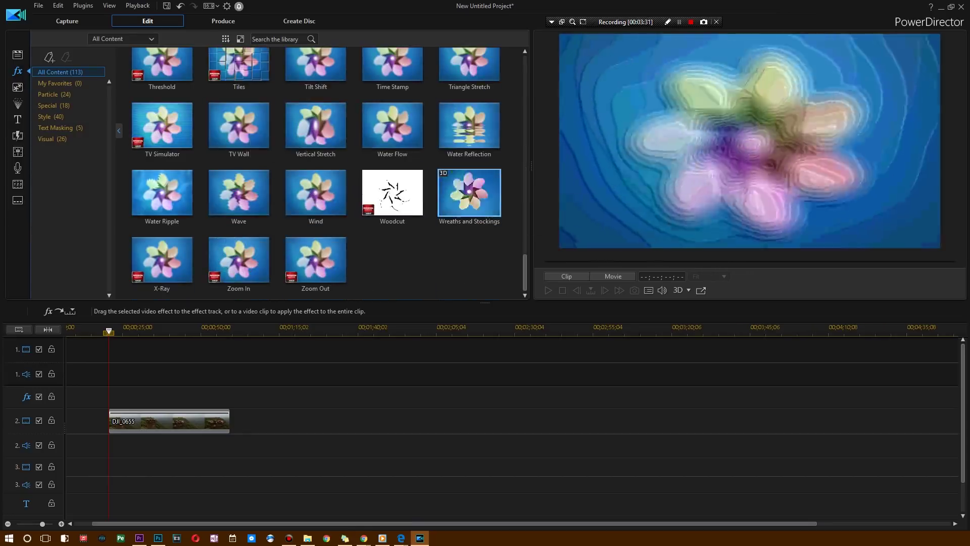
scroll(283, 192, up, 12)
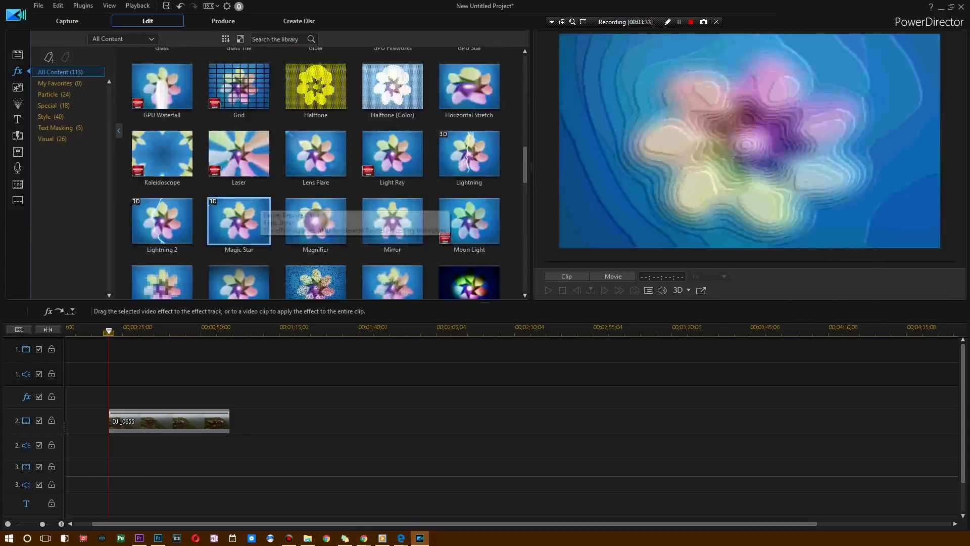
scroll(308, 182, down, 9)
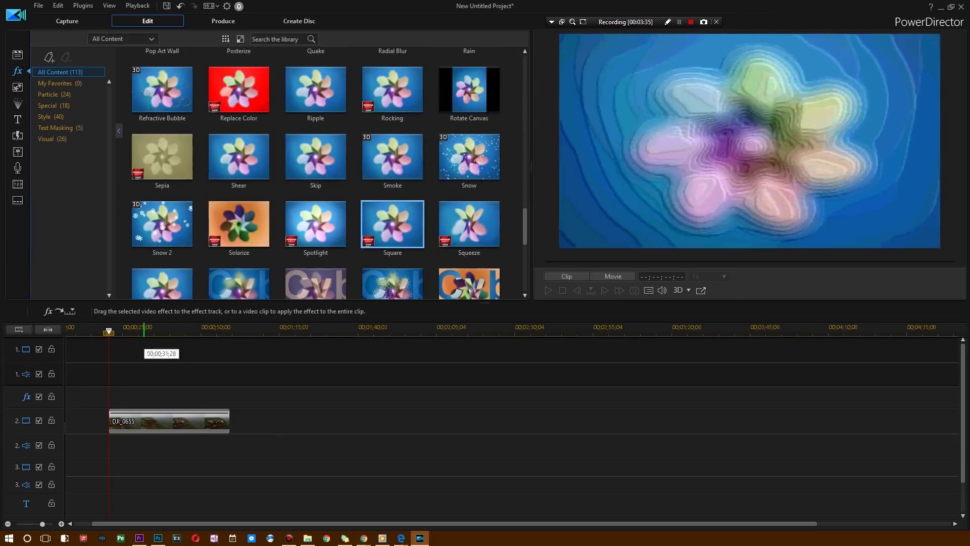
click(141, 330)
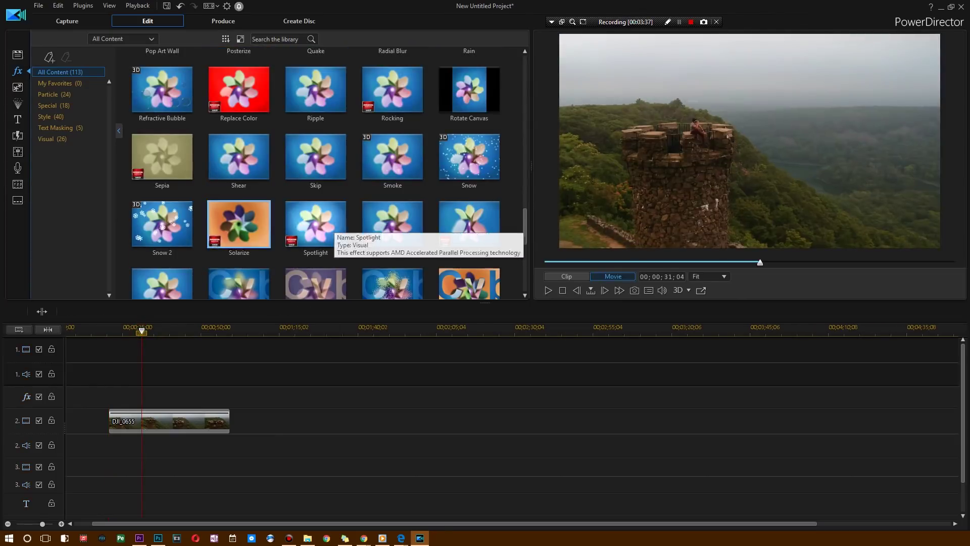
scroll(313, 222, up, 3)
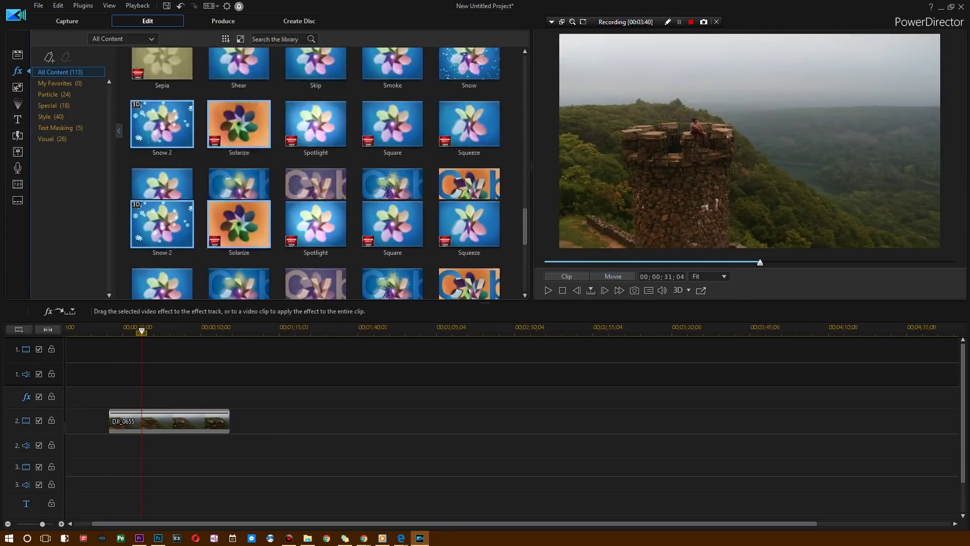
click(313, 222)
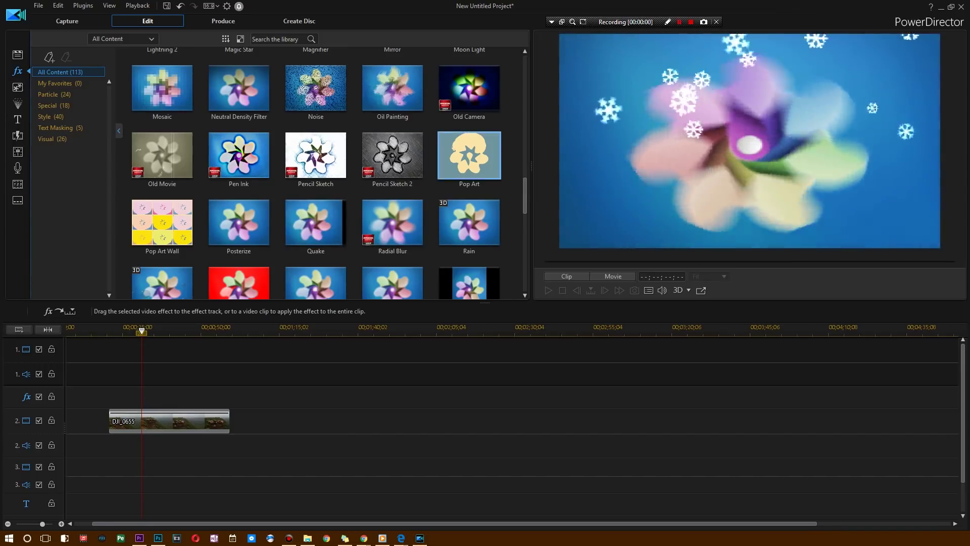
mouse_move(392, 89)
mouse_down()
mouse_move(398, 164)
mouse_move(222, 422)
mouse_up()
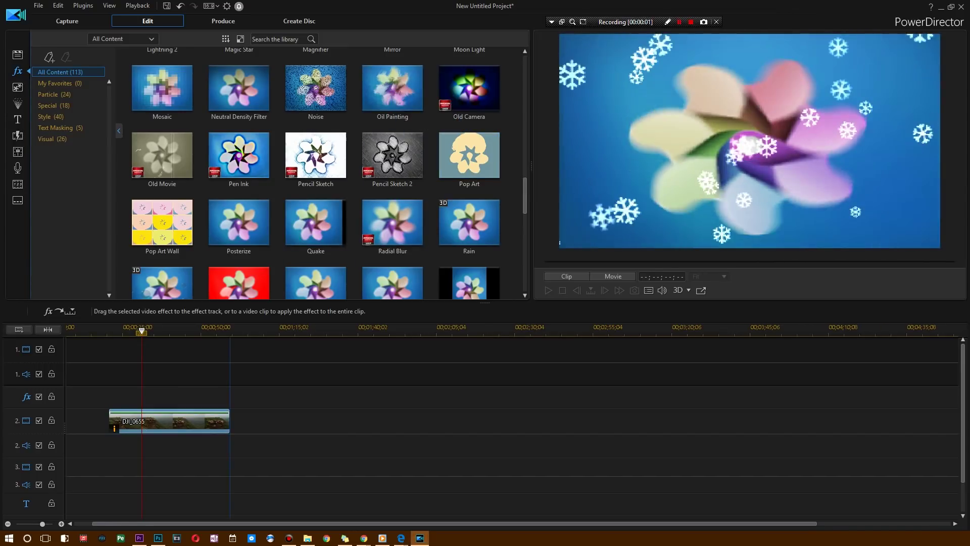
Play the timeline from just before the DJI_0655 clip to review the applied effect, and stop playback.
drag(113, 337, 103, 334)
click(103, 331)
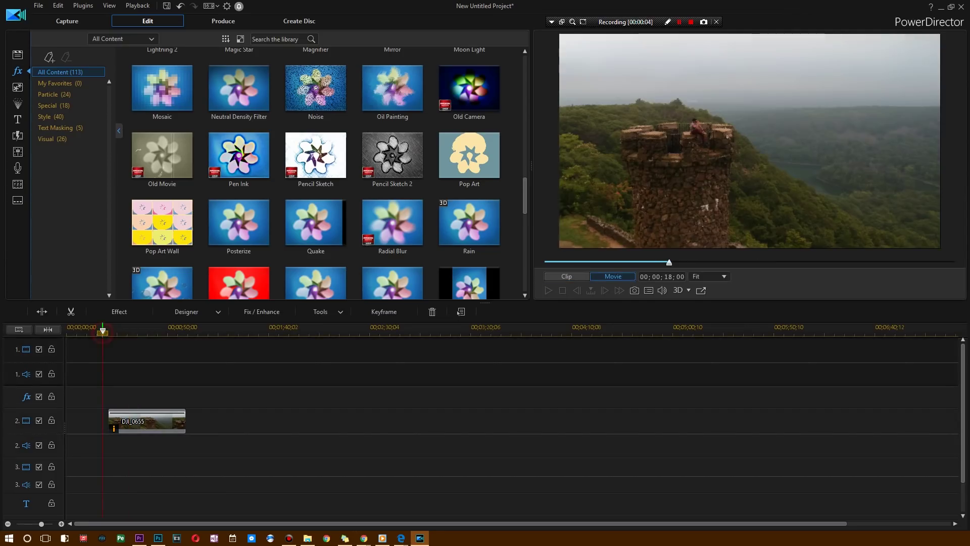
key(space)
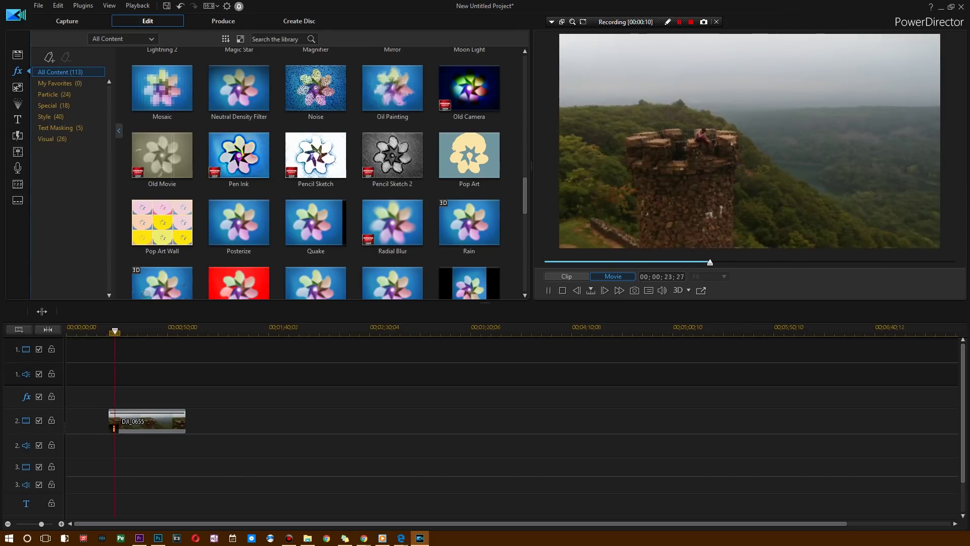
key(space)
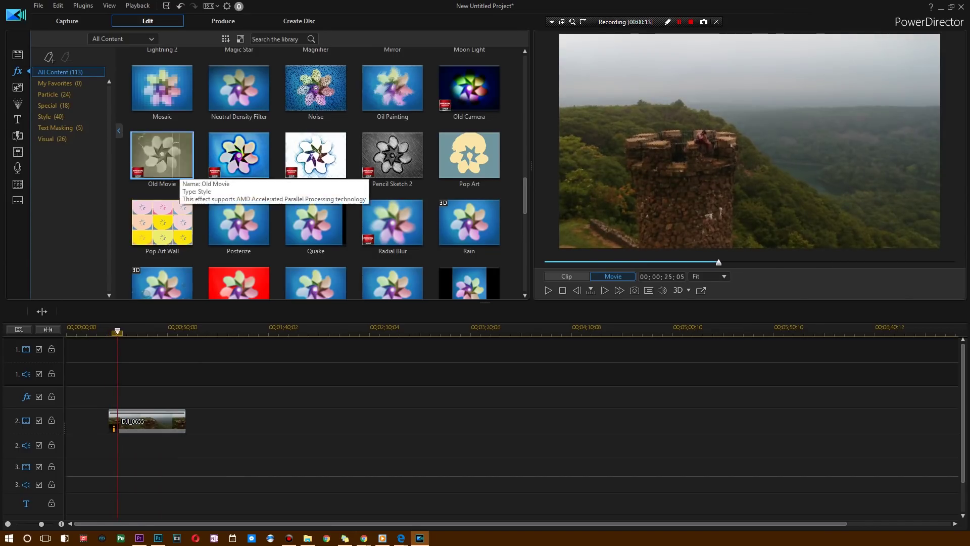
Apply the Old Movie effect to the DJI_0655 clip and play the timeline from the clip's beginning.
drag(167, 165, 192, 397)
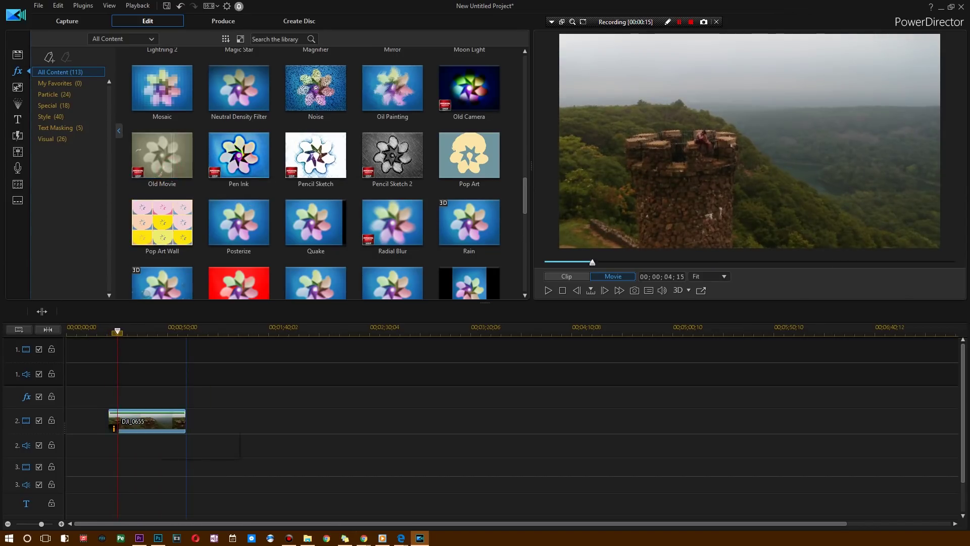
drag(160, 430, 152, 424)
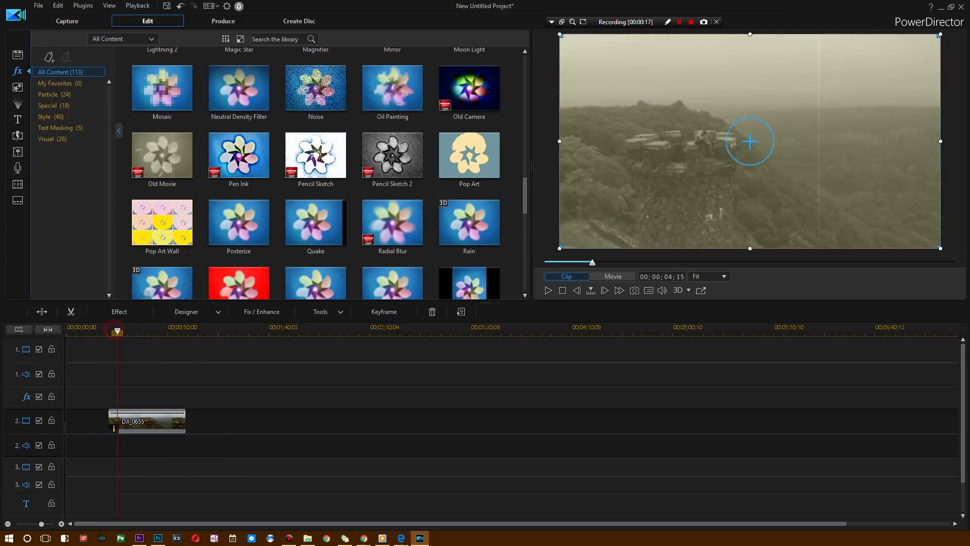
drag(117, 331, 112, 331)
key(space)
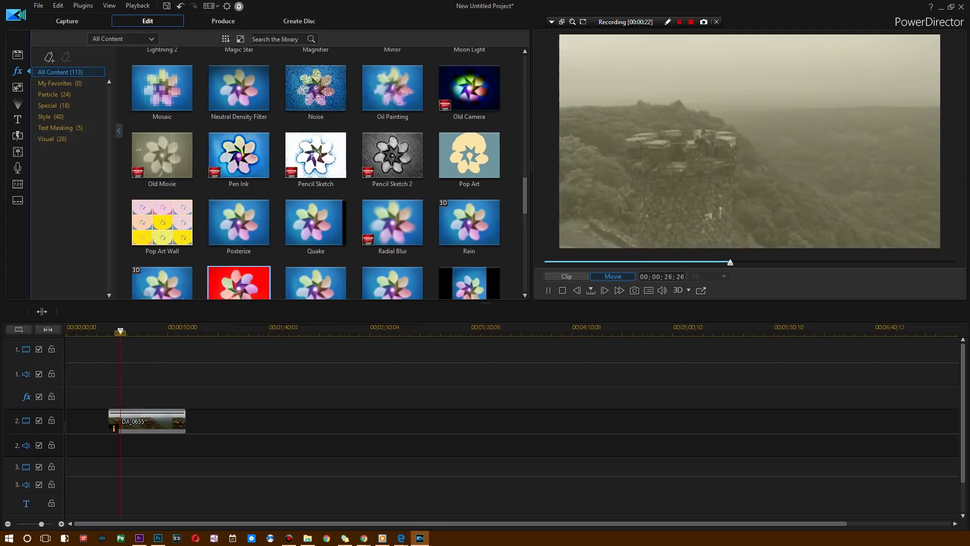
Stop playback and undo the Old Movie effect on the DJI_0655 clip.
key(space)
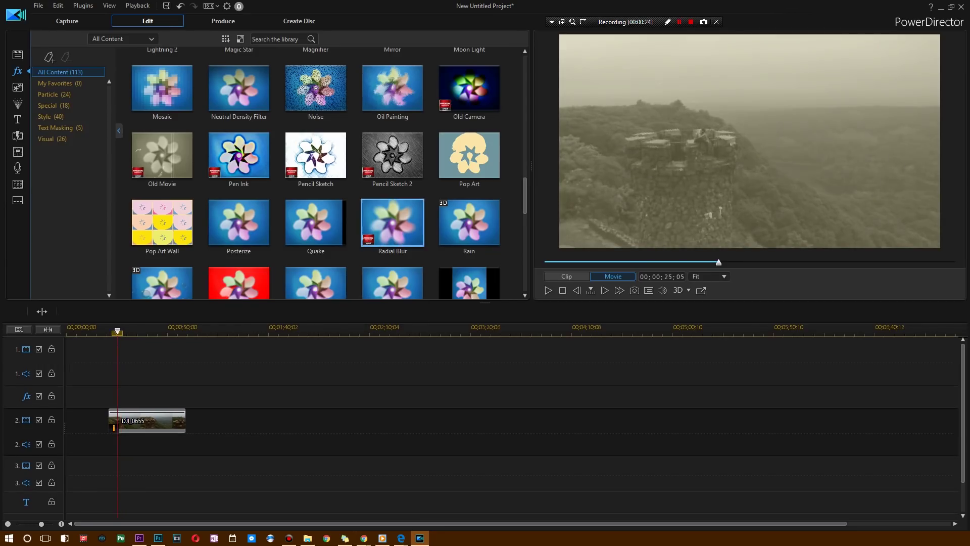
key(ctrl+z)
Try the Sepia video effect on the DJI_0655 clip on track 2.
scroll(402, 175, down, 3)
scroll(399, 175, down, 1)
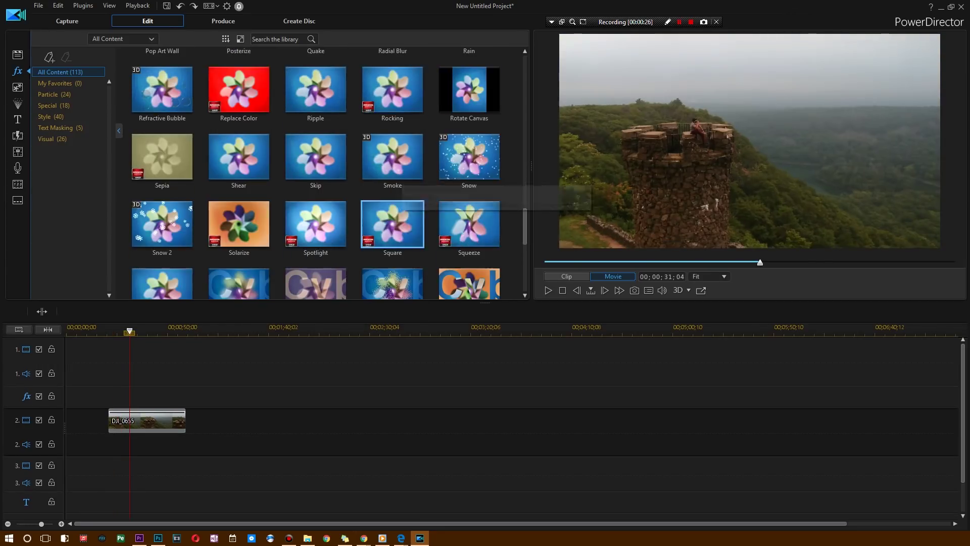
drag(185, 171, 181, 396)
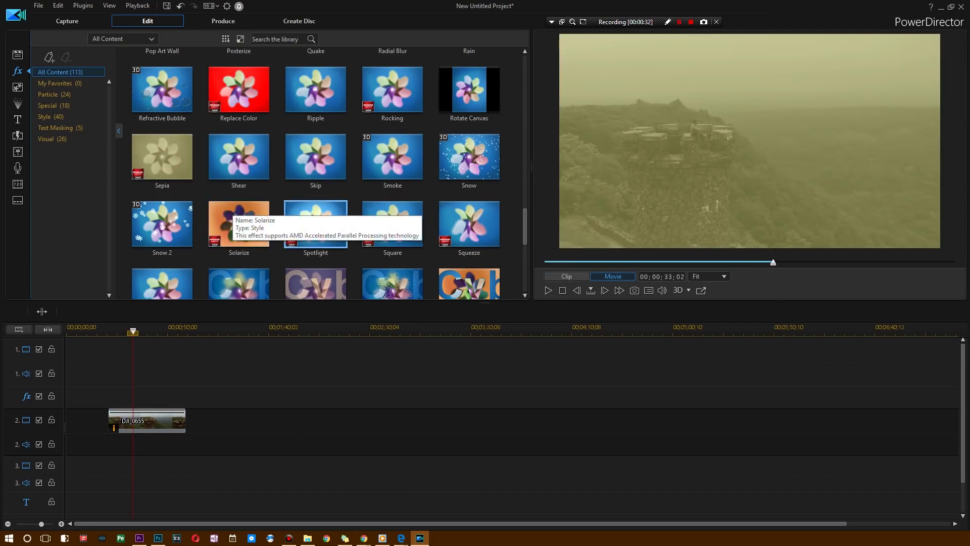
Look through the remaining video effects and apply the Black and White effect to the DJI_0655 clip.
scroll(392, 192, down, 2)
scroll(374, 212, down, 3)
scroll(469, 192, up, 4)
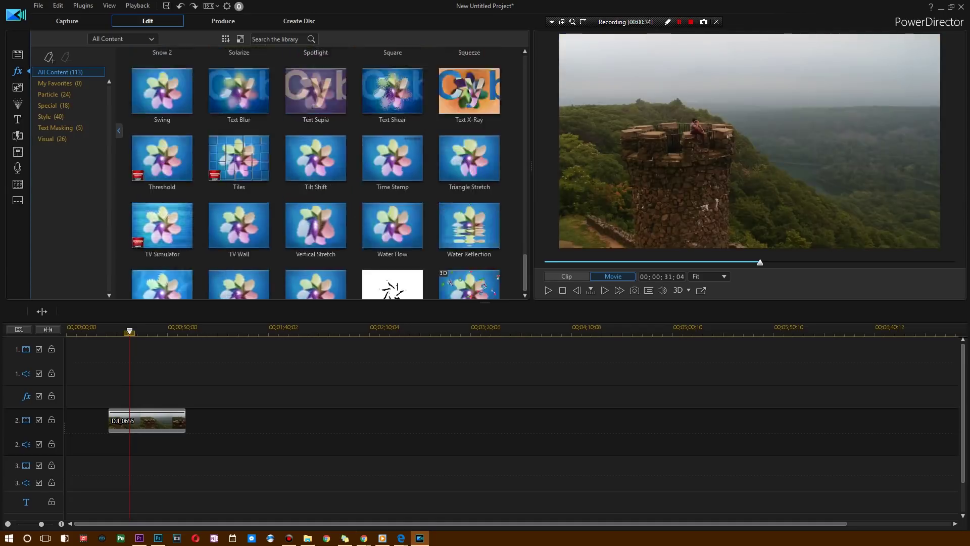
scroll(469, 195, up, 15)
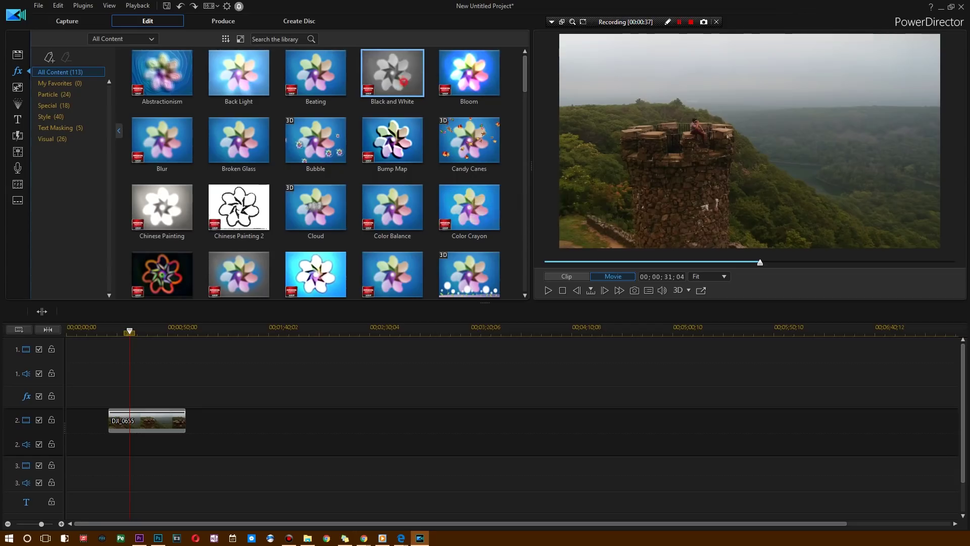
drag(167, 427, 167, 426)
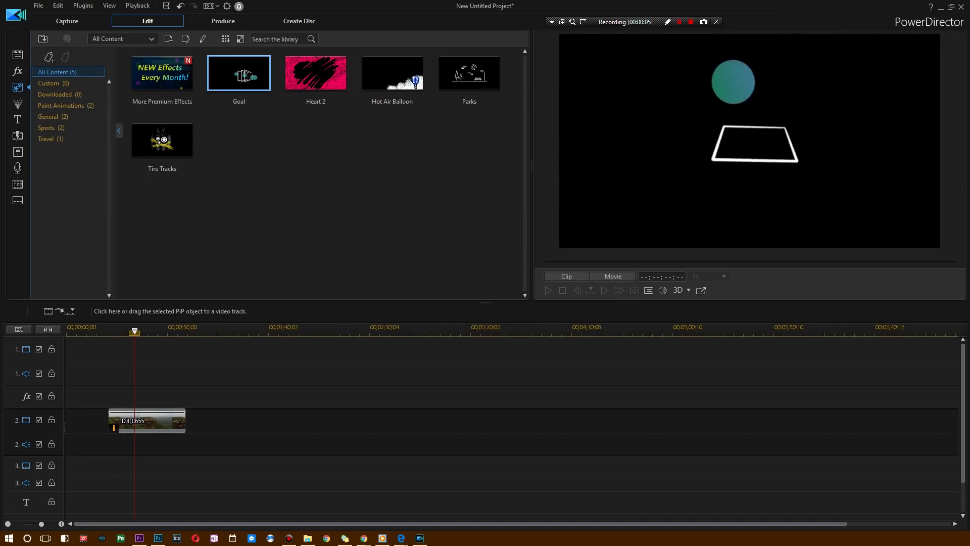
Place the Goal PiP object just before the DJI_0655 clip on track 2, overlap them with a crossfade, and play the result.
drag(239, 73, 101, 424)
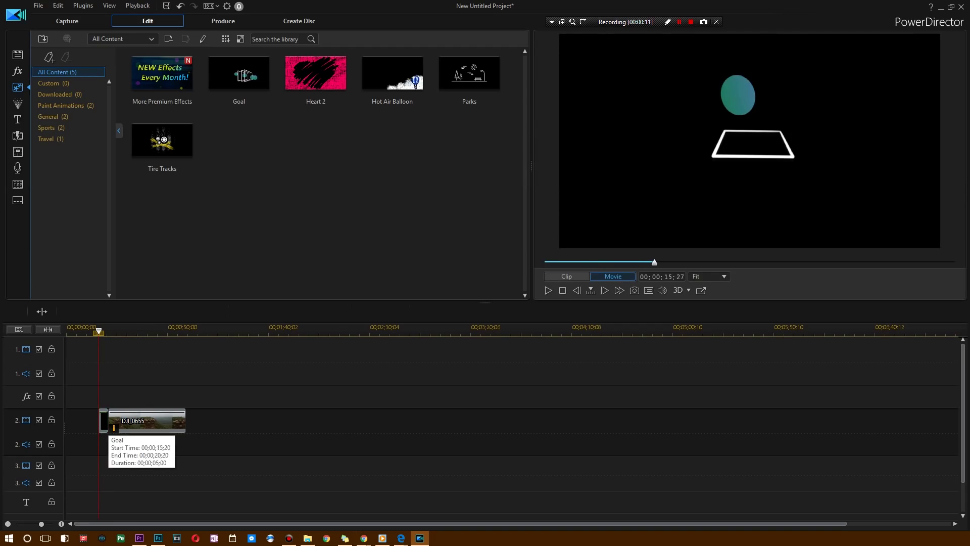
drag(108, 412, 106, 411)
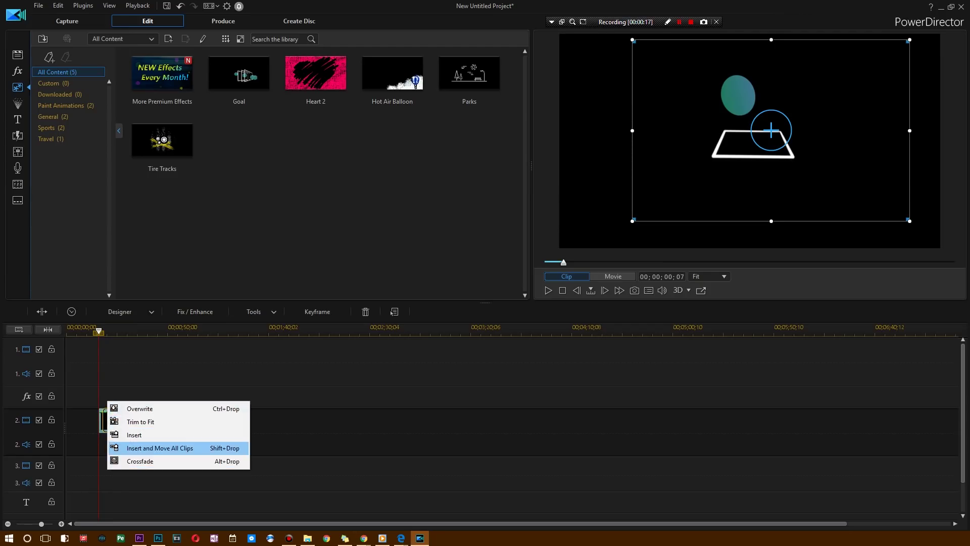
click(167, 460)
key(space)
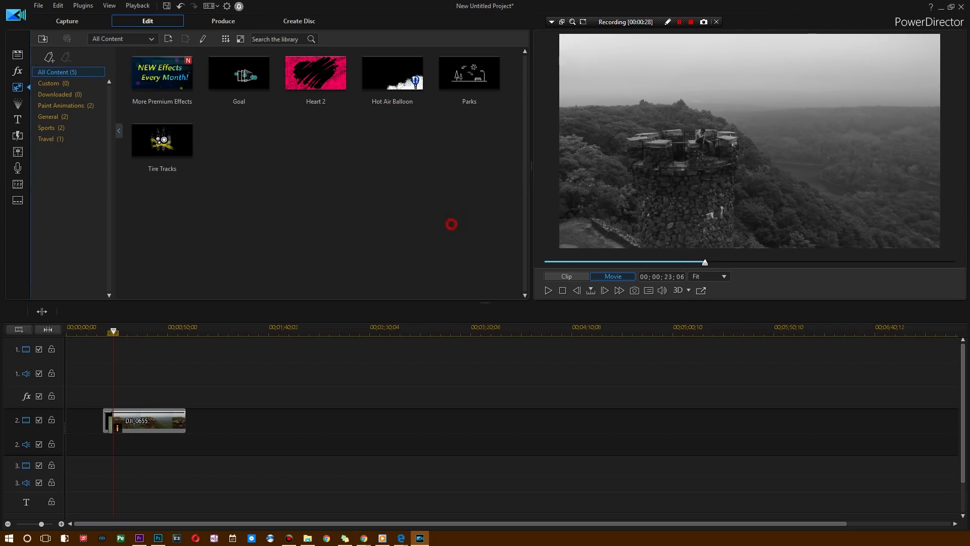
Preview the Parks and Tire Tracks PiP objects, and open the particle library to view Digital Fireworks.
click(469, 73)
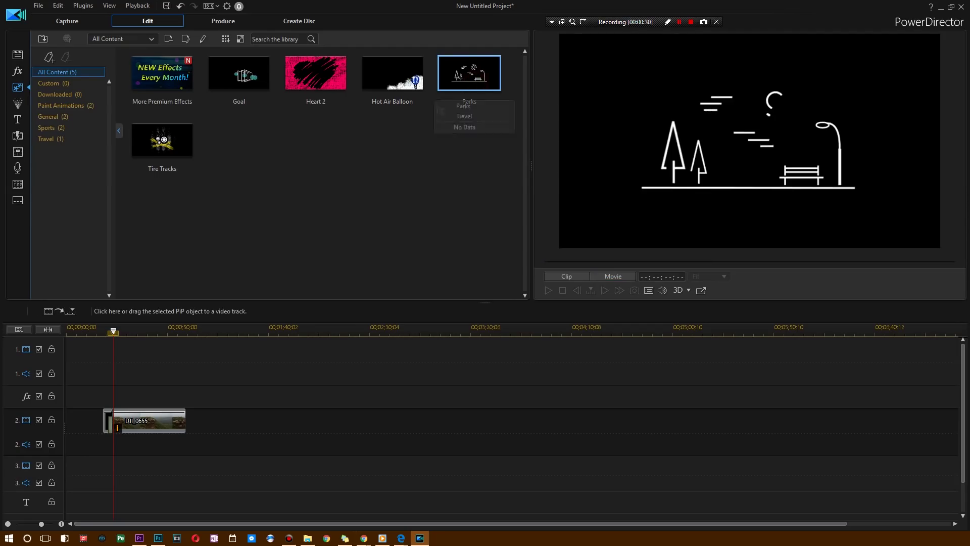
click(161, 144)
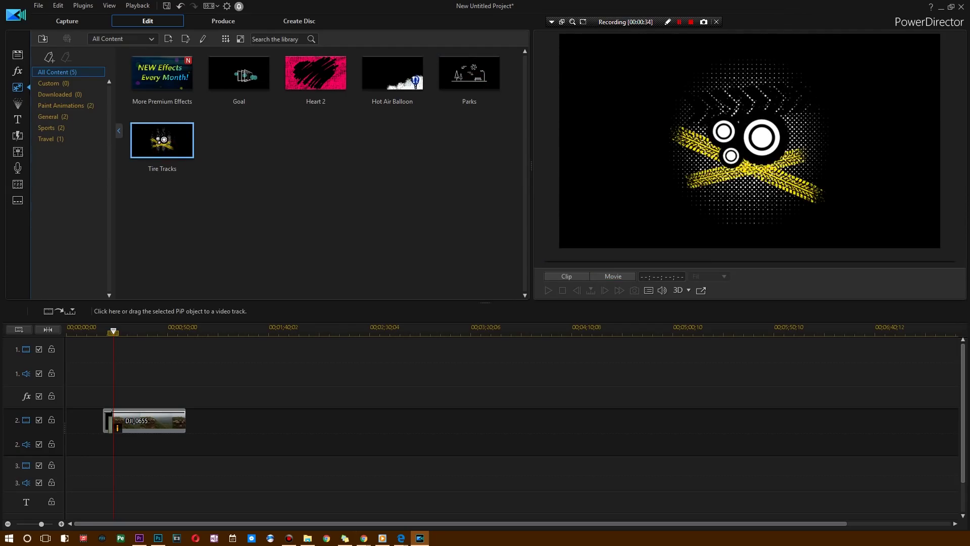
click(230, 196)
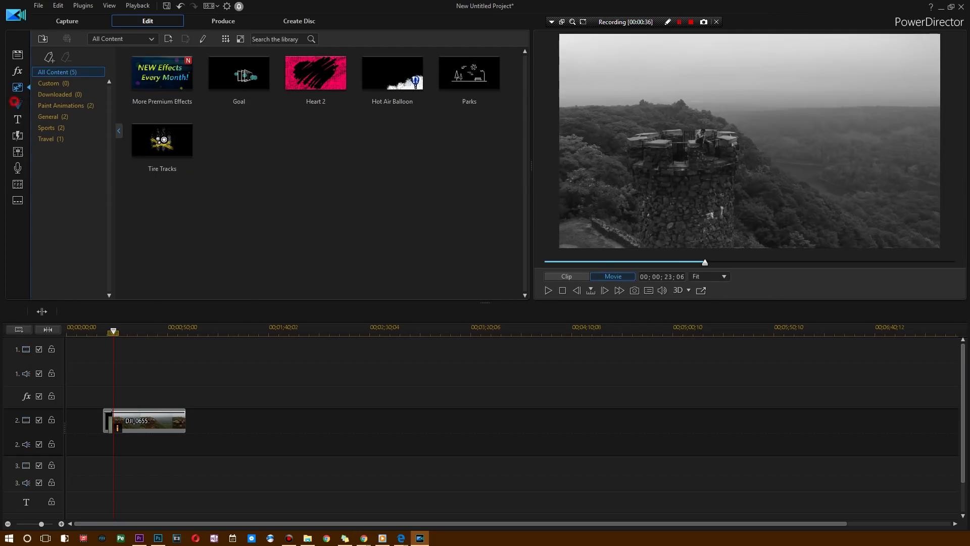
click(16, 103)
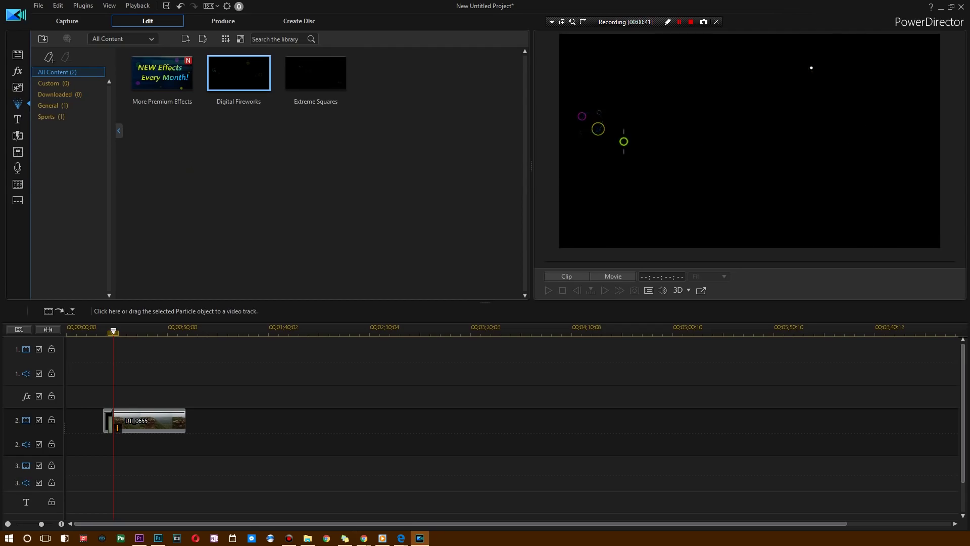
Place the media clips DJI_0643, DJI_0649 and DJI_0650 on track 2 after DJI_0655, leaving gaps between them.
click(17, 54)
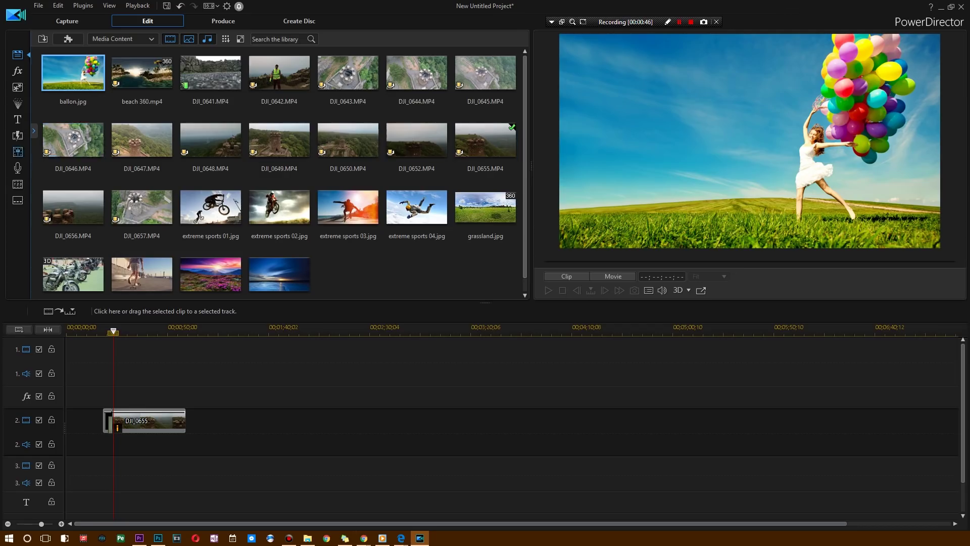
scroll(417, 71, down, 1)
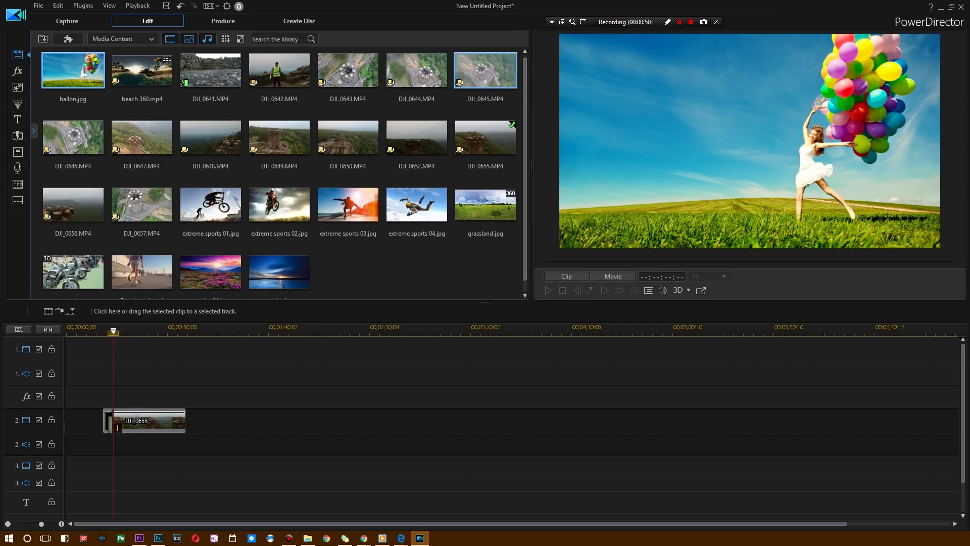
click(485, 71)
mouse_move(525, 88)
mouse_down()
mouse_move(525, 99)
mouse_move(525, 86)
mouse_up()
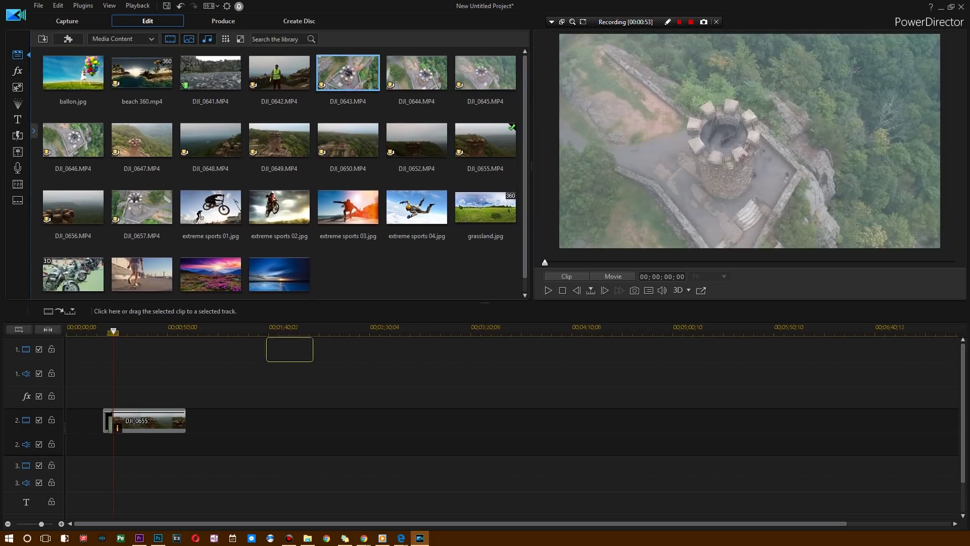
drag(289, 349, 267, 420)
click(277, 142)
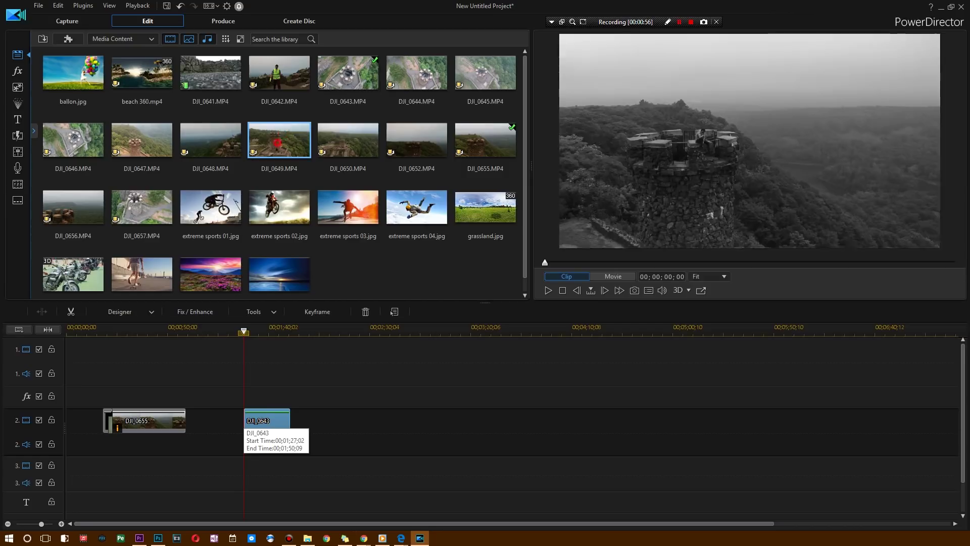
drag(279, 141, 355, 421)
drag(348, 142, 437, 420)
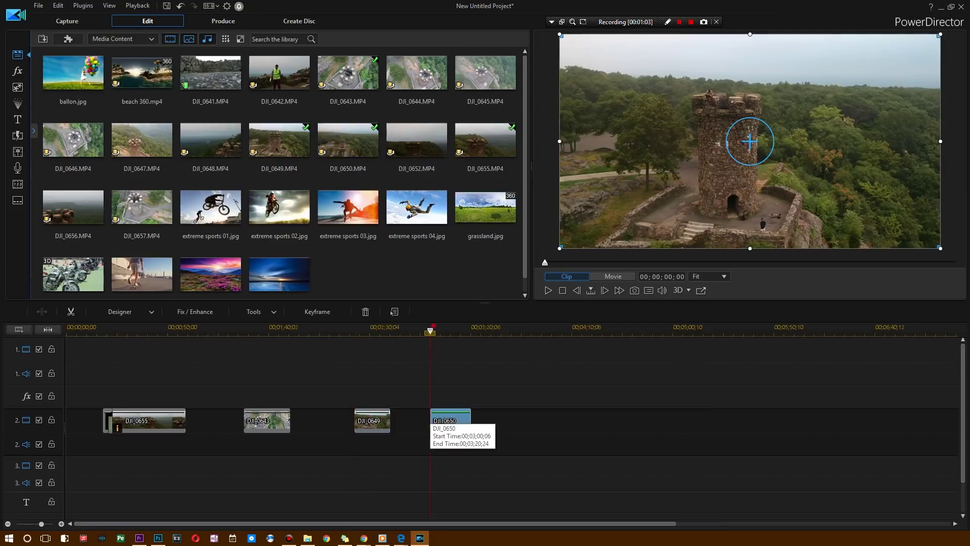
Trim the start of the DJI_0650 clip to 00;03;02;06 and play its opening seconds.
key(space)
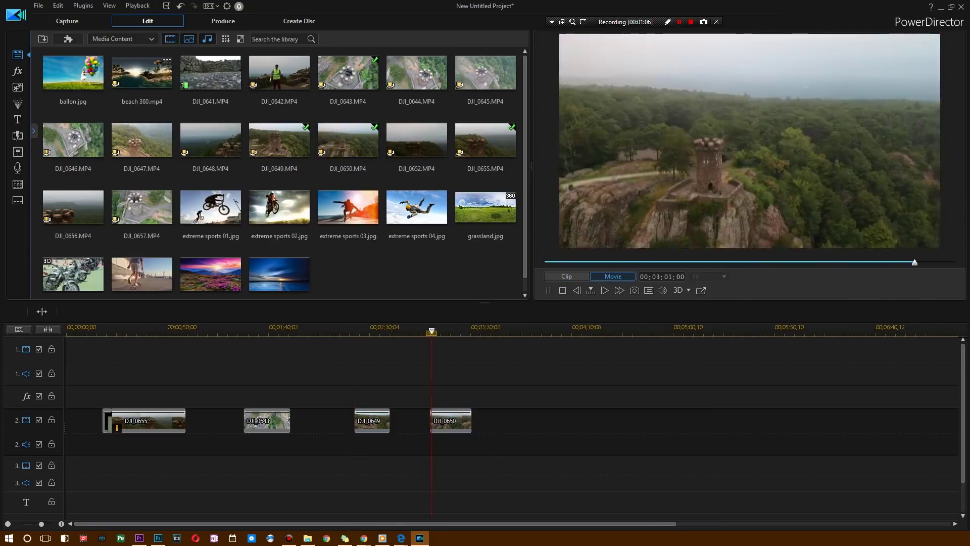
click(439, 416)
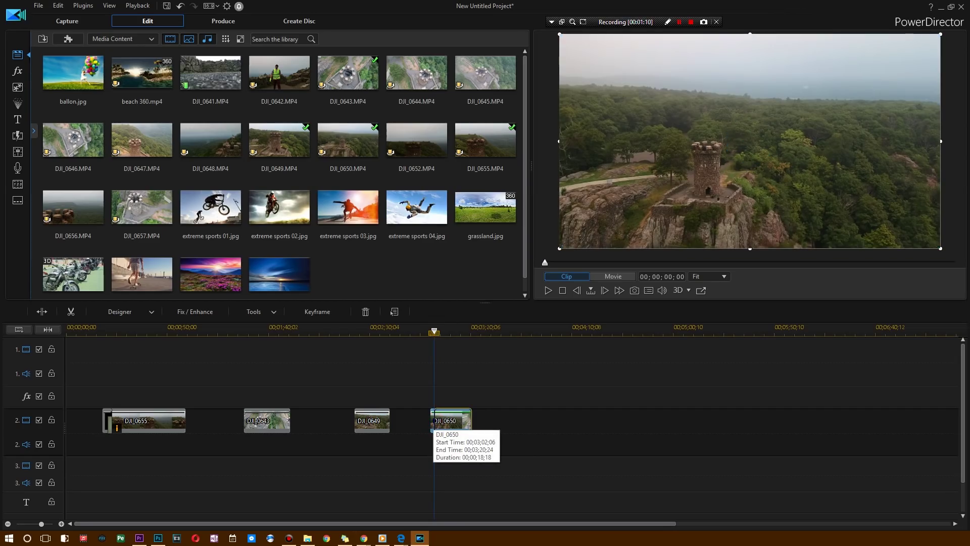
key(space)
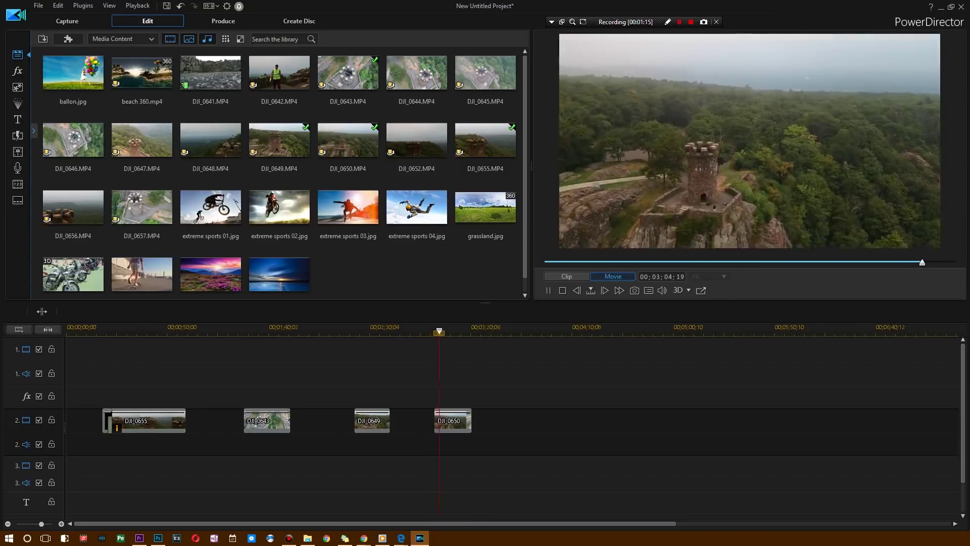
key(space)
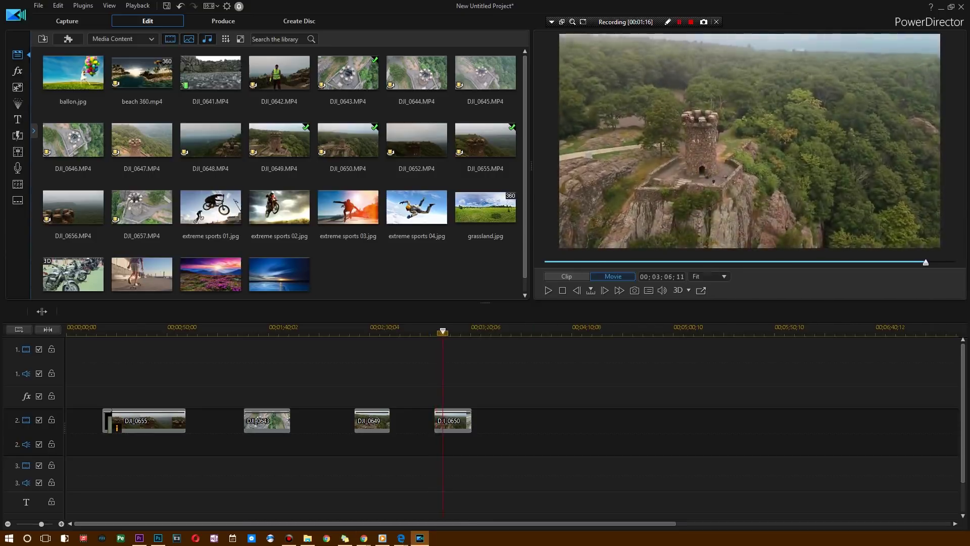
Place the Digital Fireworks particle over the beginning of the DJI_0650 clip on track 2, joined with a crossfade.
click(18, 104)
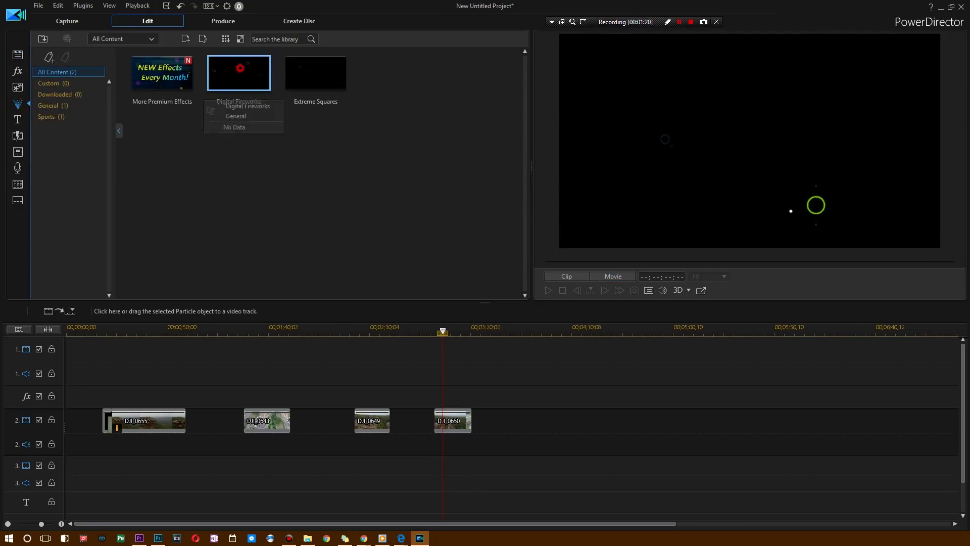
drag(239, 75, 476, 422)
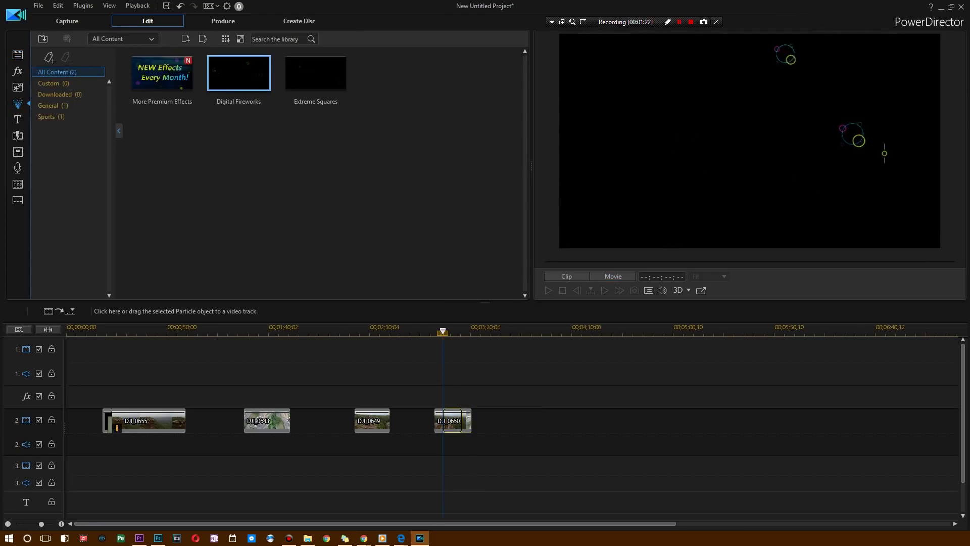
drag(432, 420, 420, 419)
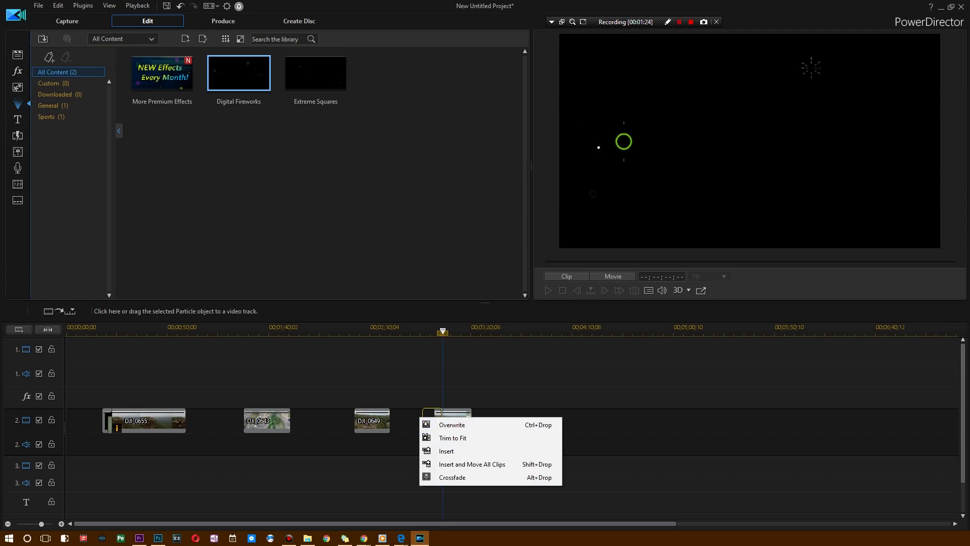
click(444, 477)
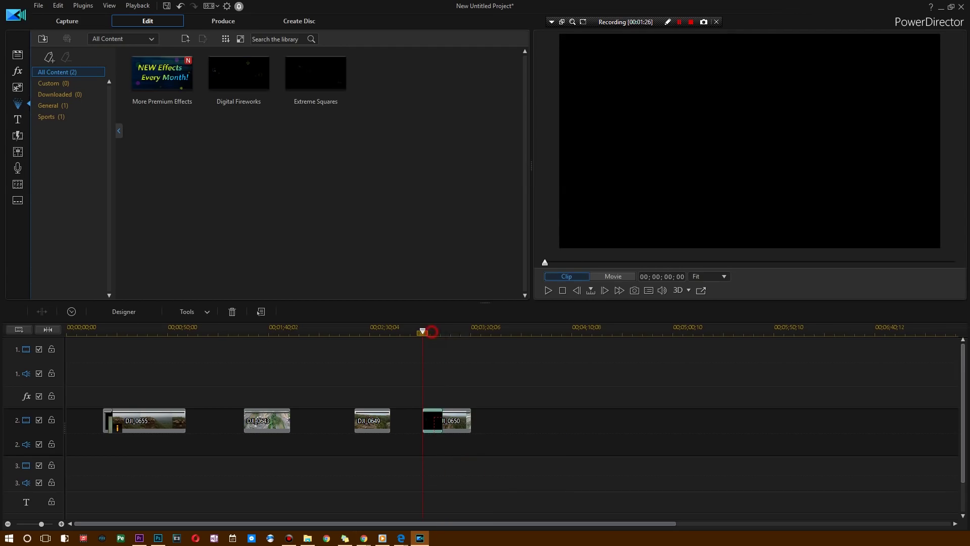
Play the timeline from within the fireworks particle to review its crossfade into the DJI_0650 clip.
click(426, 327)
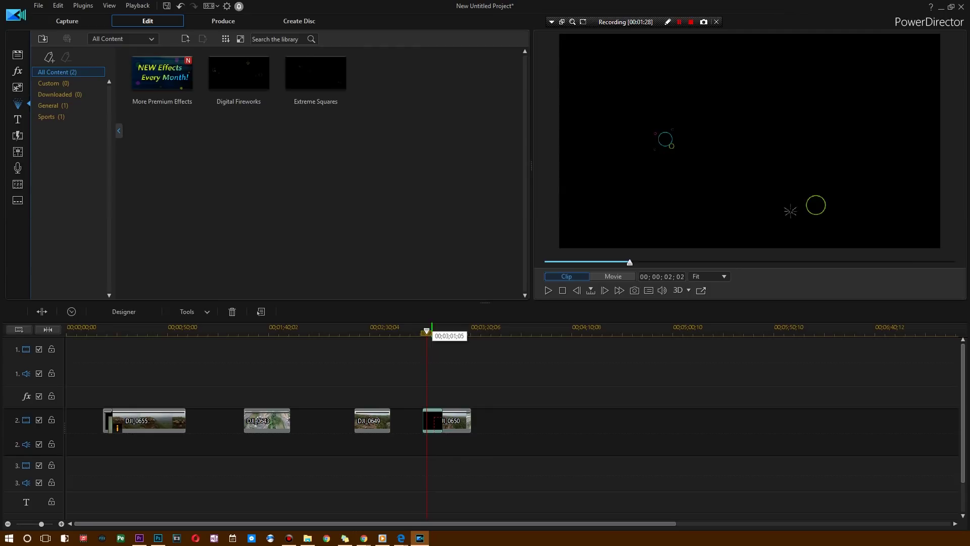
click(428, 327)
key(space)
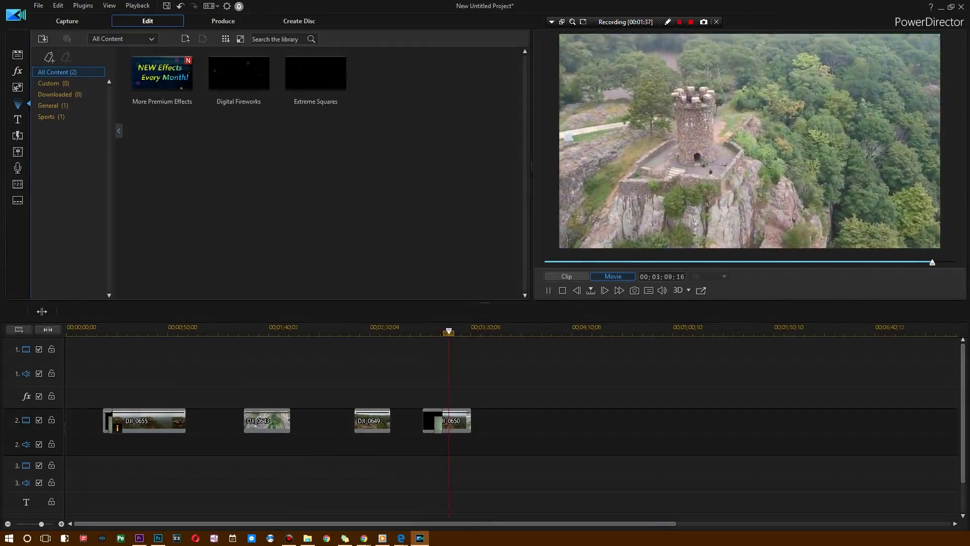
Preview the Extreme Squares particle and play a short stretch of the DJI_0650 clip from about 00;03;13.
click(303, 83)
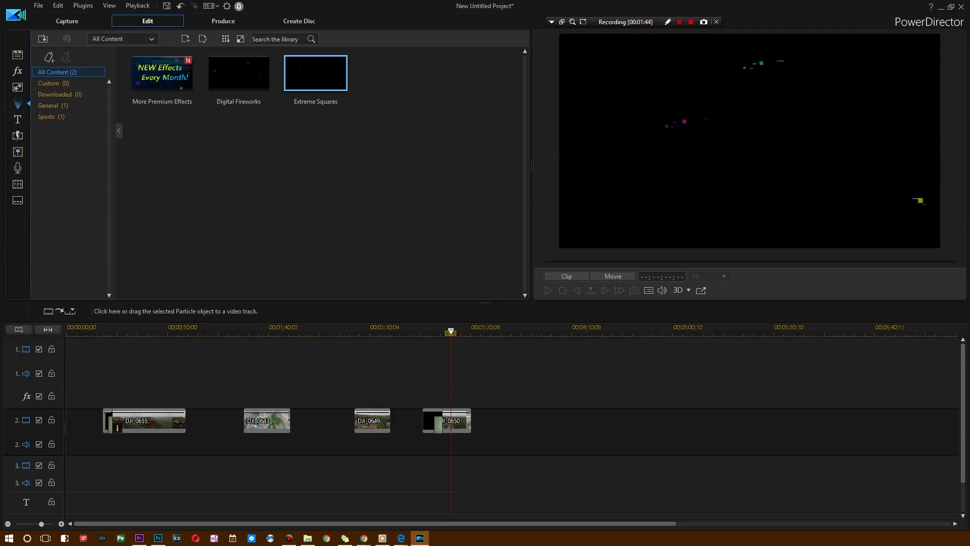
drag(451, 331, 456, 332)
key(space)
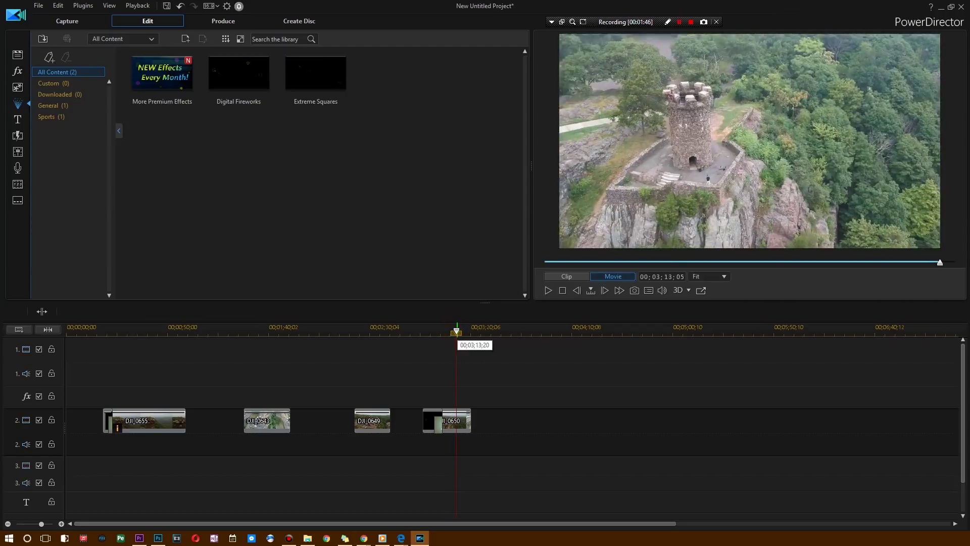
key(space)
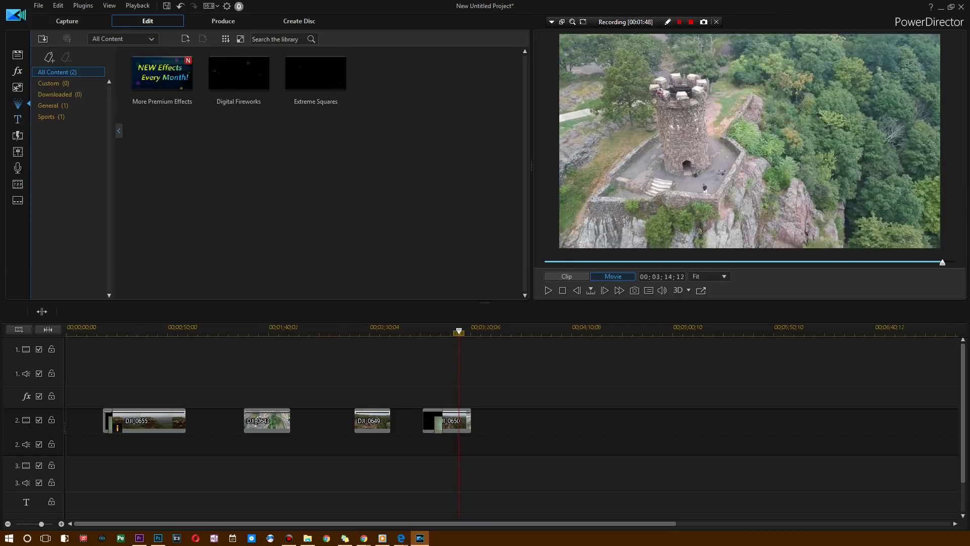
Browse the text-only title templates and preview Backdrop 02, Backdrop 06 and Backdrop 05.
key(F7)
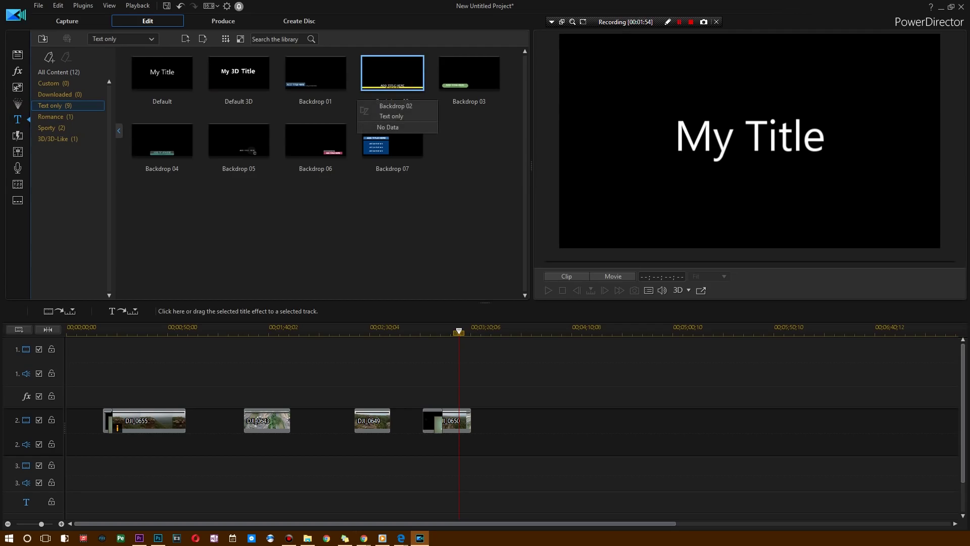
click(392, 74)
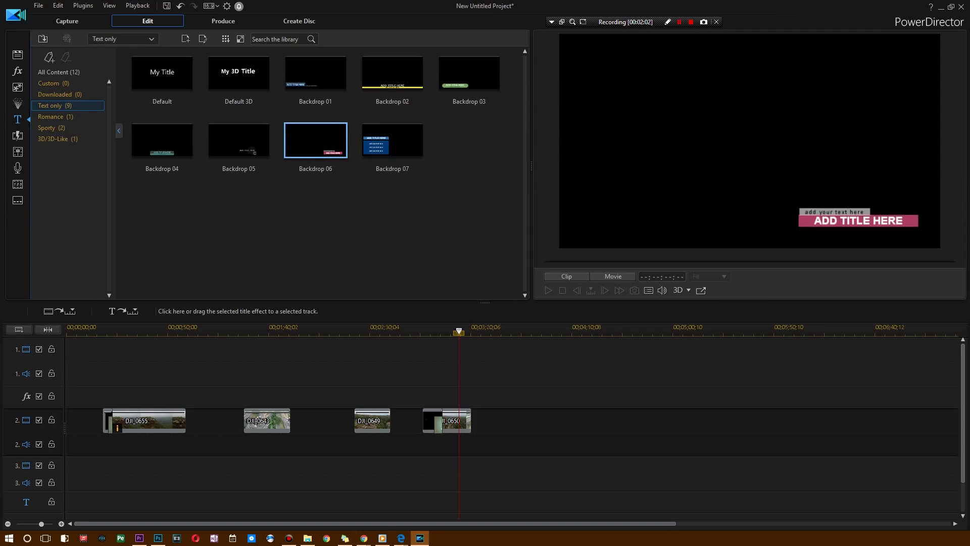
click(246, 150)
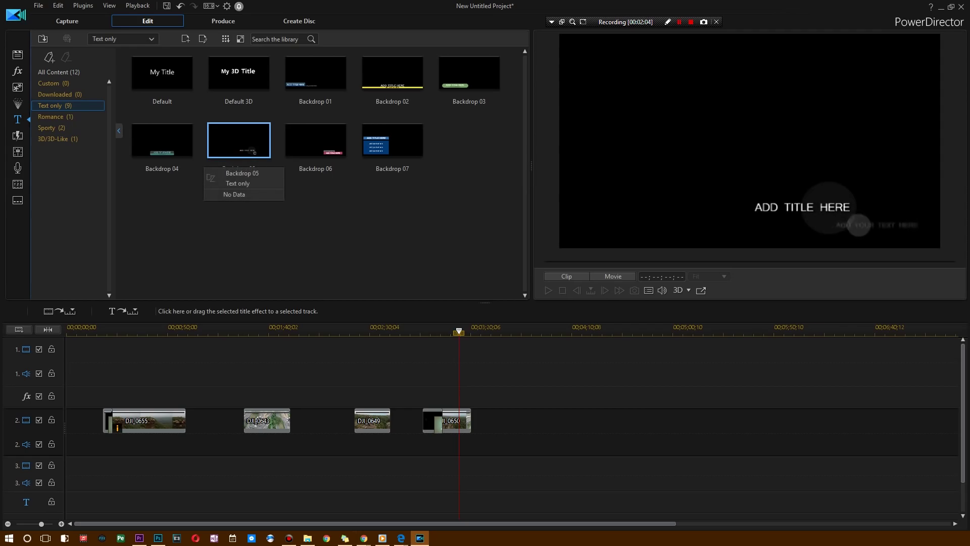
drag(242, 150, 382, 413)
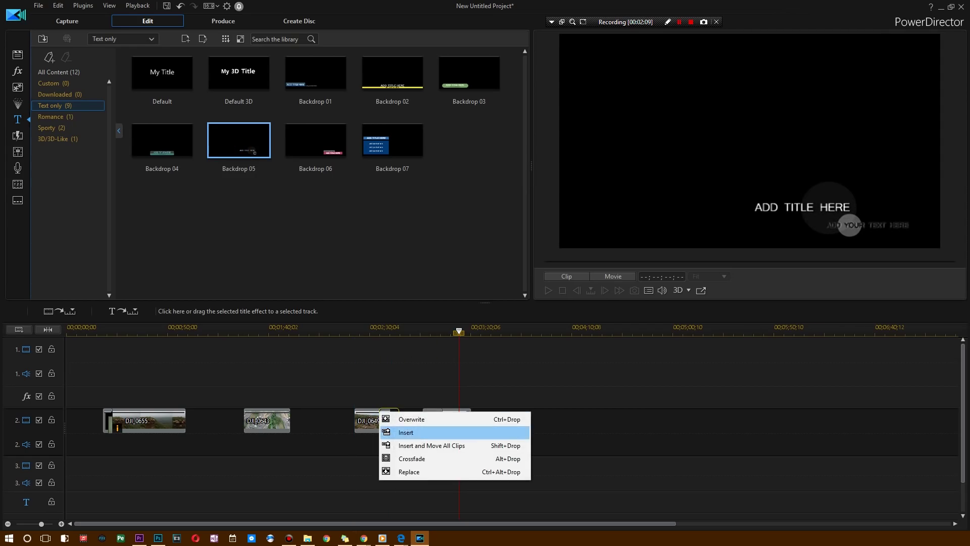
click(436, 432)
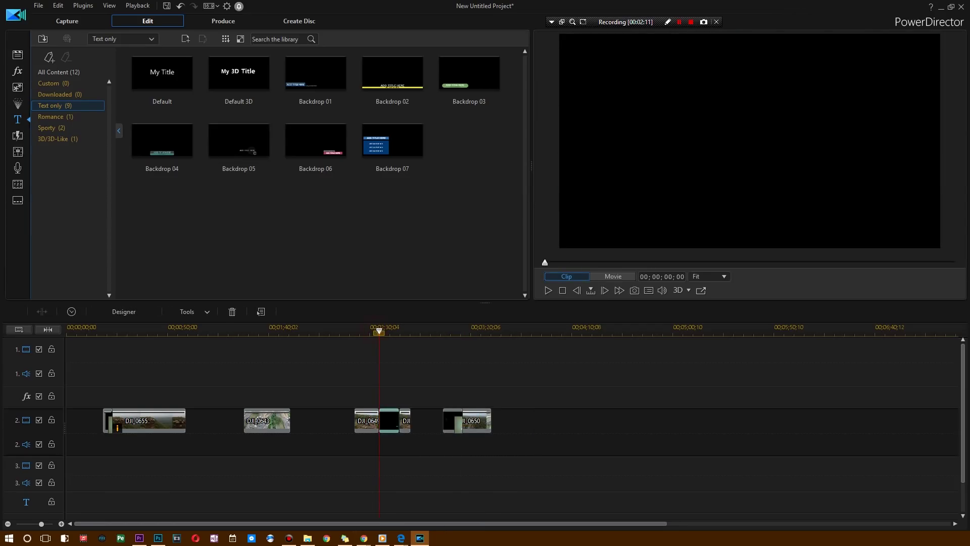
right_click(380, 423)
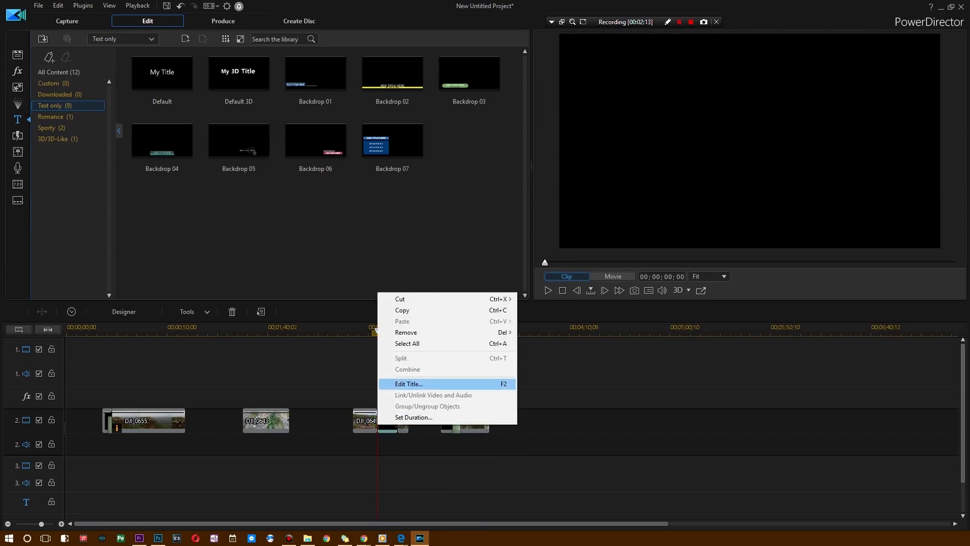
click(409, 383)
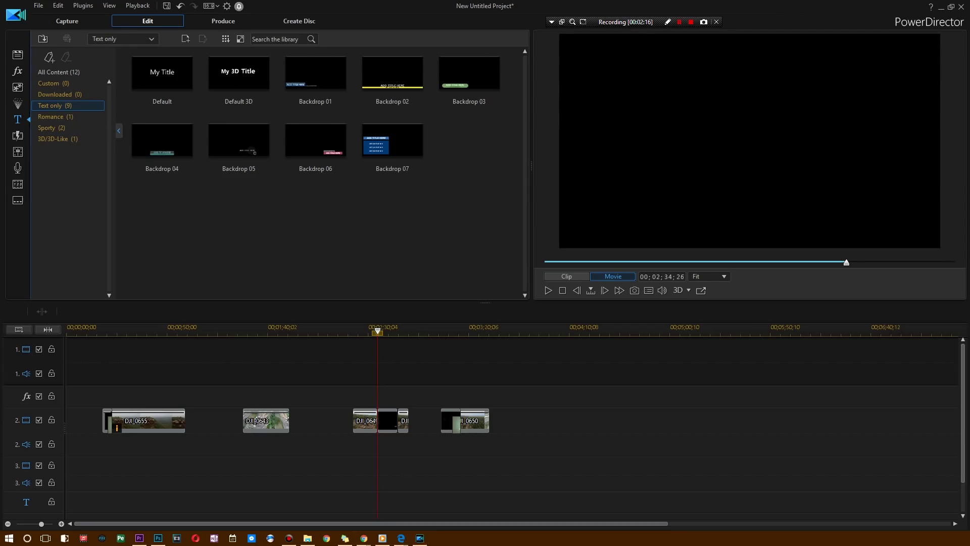
key(ctrl+z)
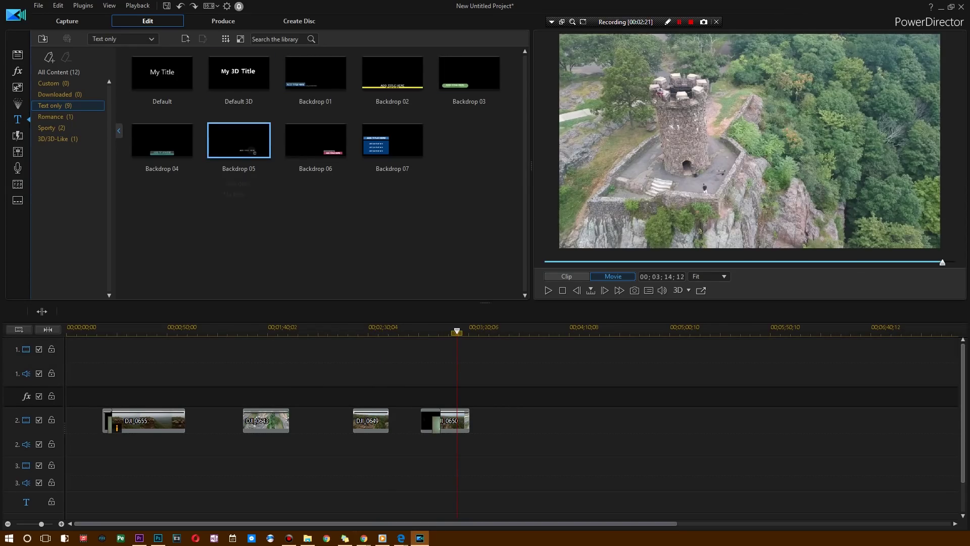
Place the Backdrop 05 title over the start of the DJI_0649 clip on track 2, joined with a crossfade.
drag(239, 141, 343, 427)
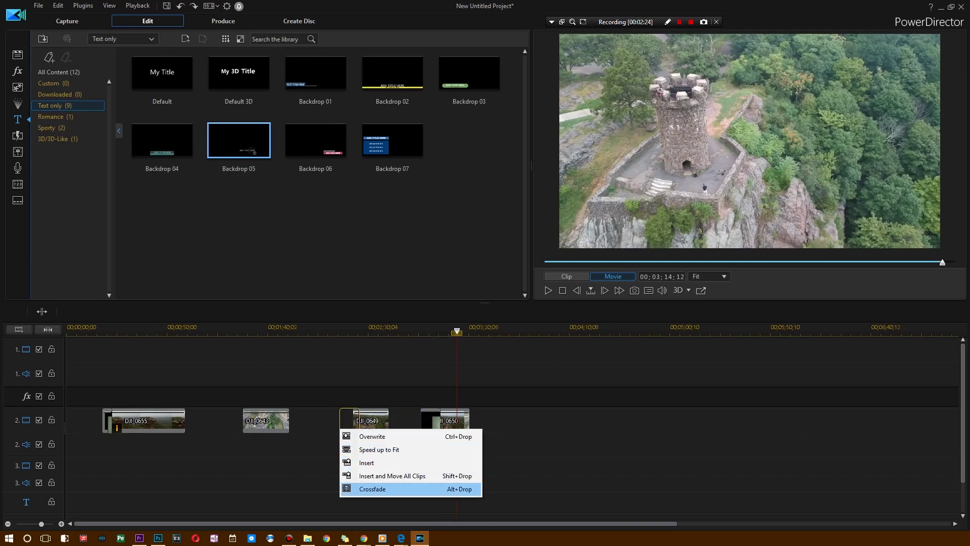
click(418, 489)
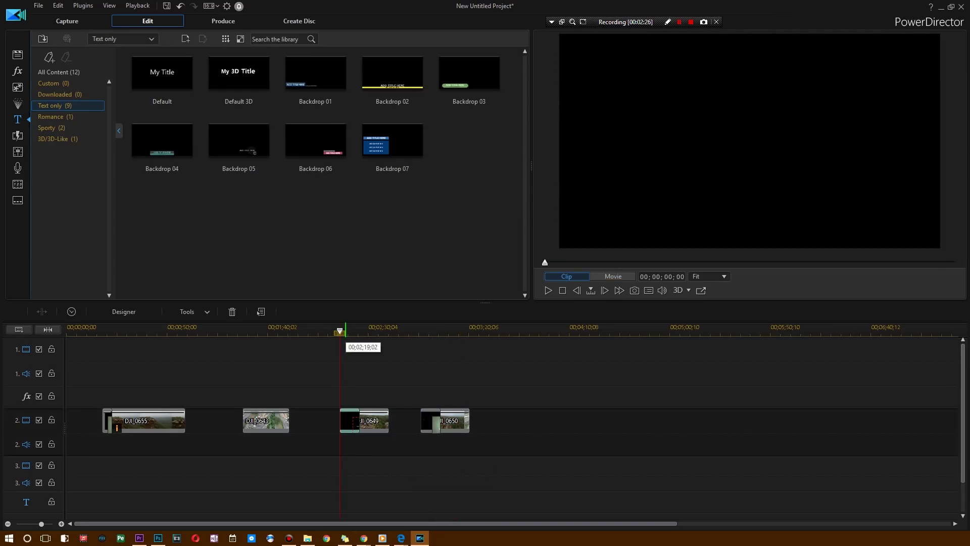
click(346, 330)
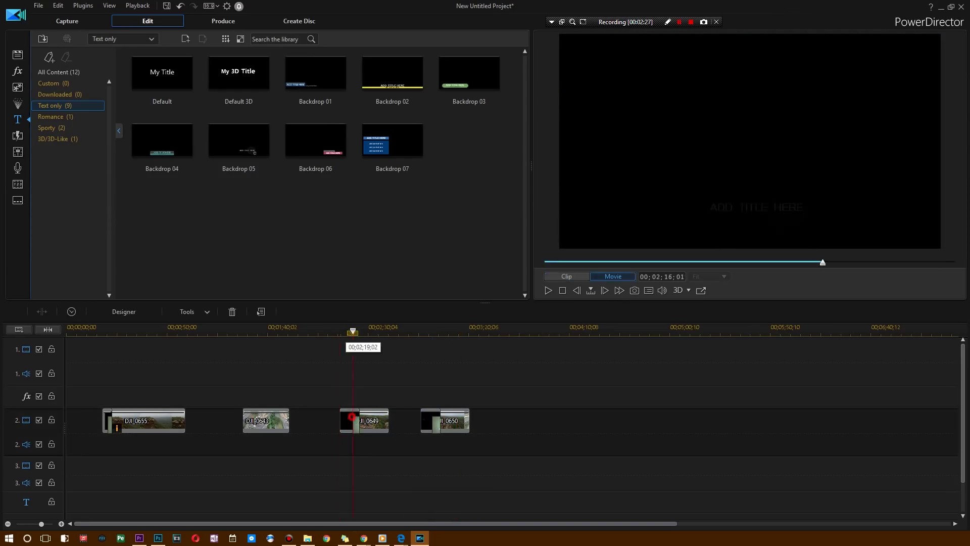
Replace the main line of the Backdrop 05 title with "Smart Tech Drone".
click(352, 417)
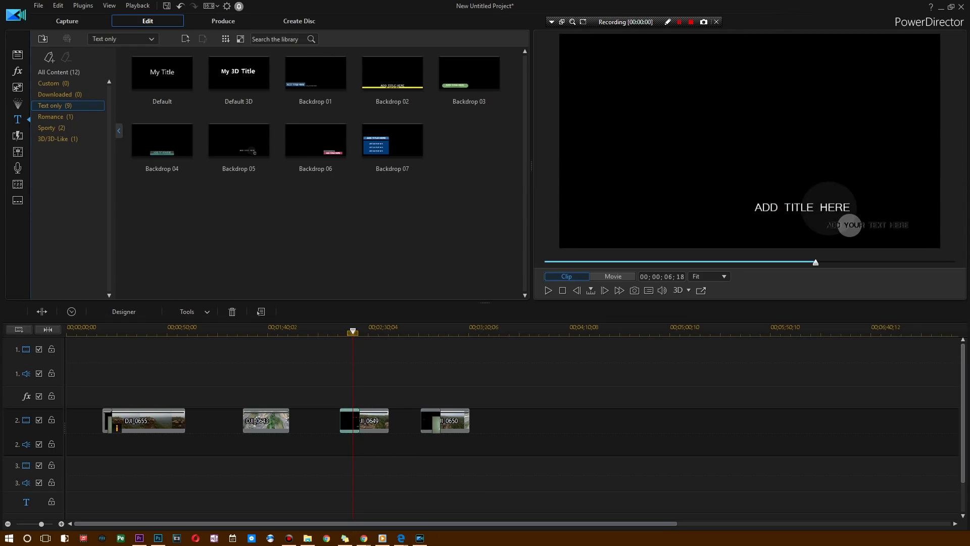
click(807, 212)
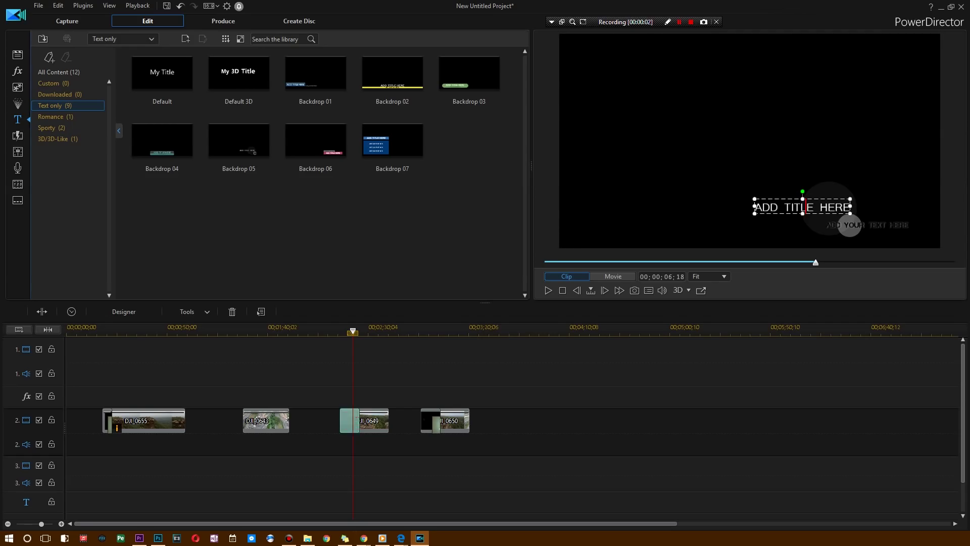
key(ctrl+a)
text(S)
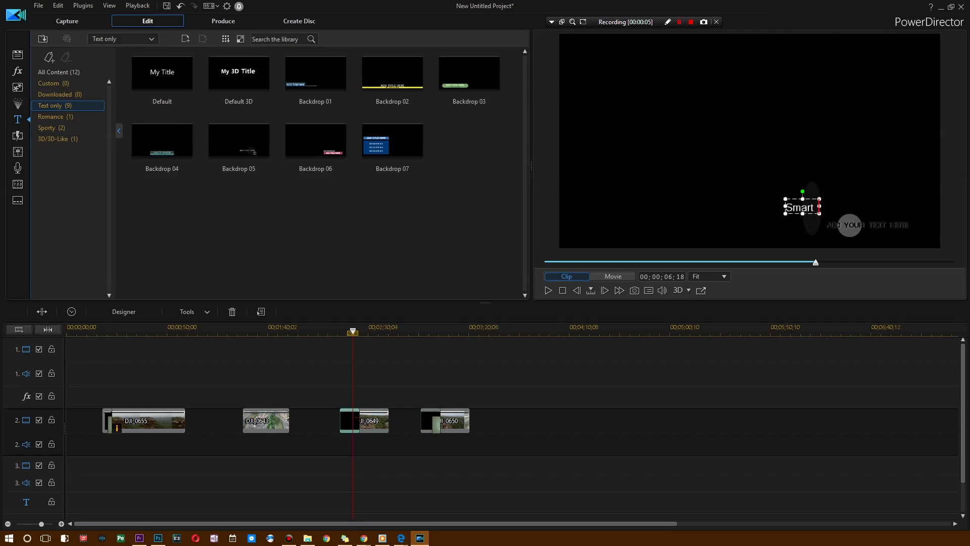
text(mart Tech)
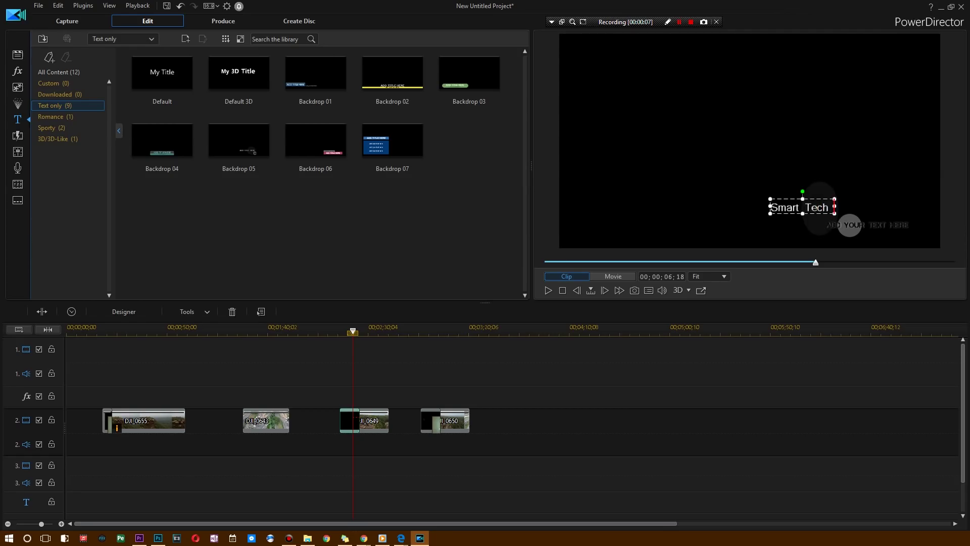
text( Drone)
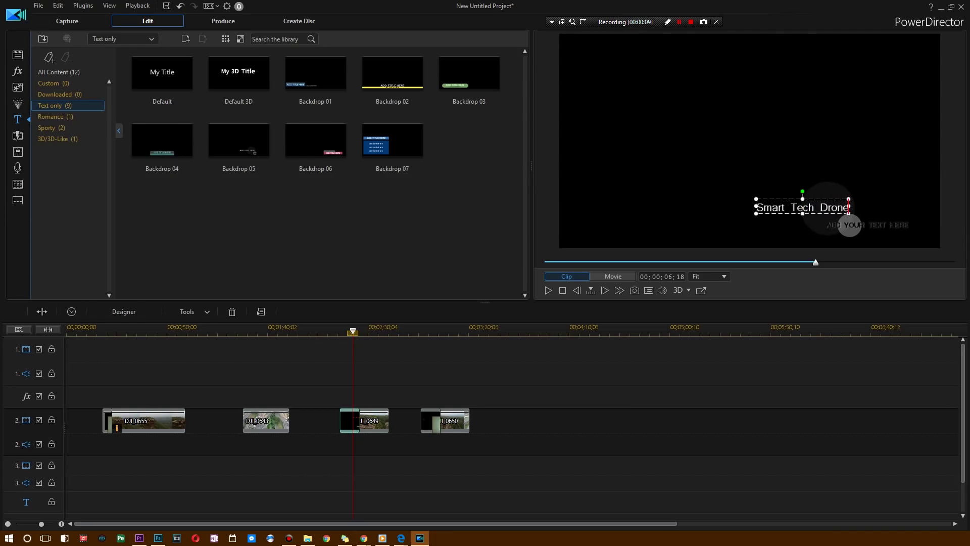
Replace the secondary line of the title with "By Smart Tech".
click(896, 224)
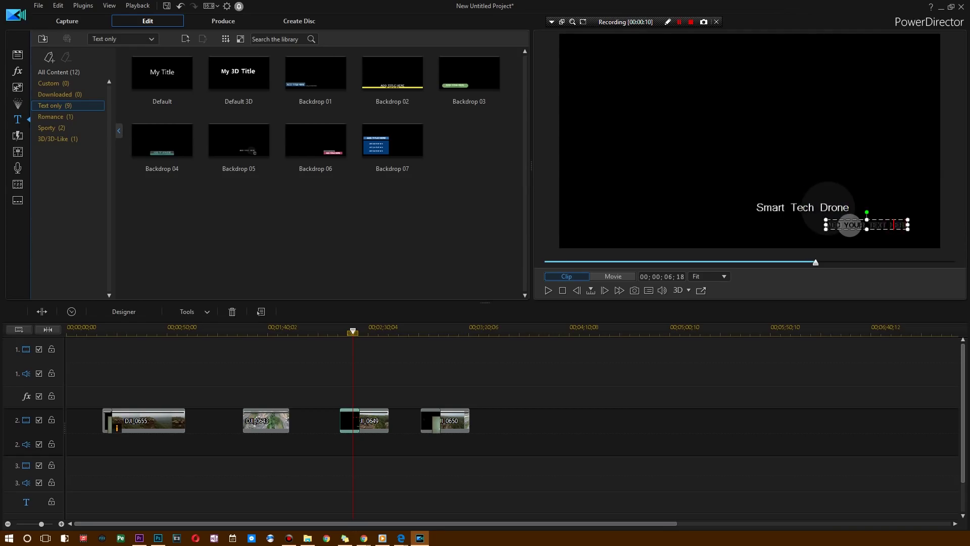
key(ctrl+a)
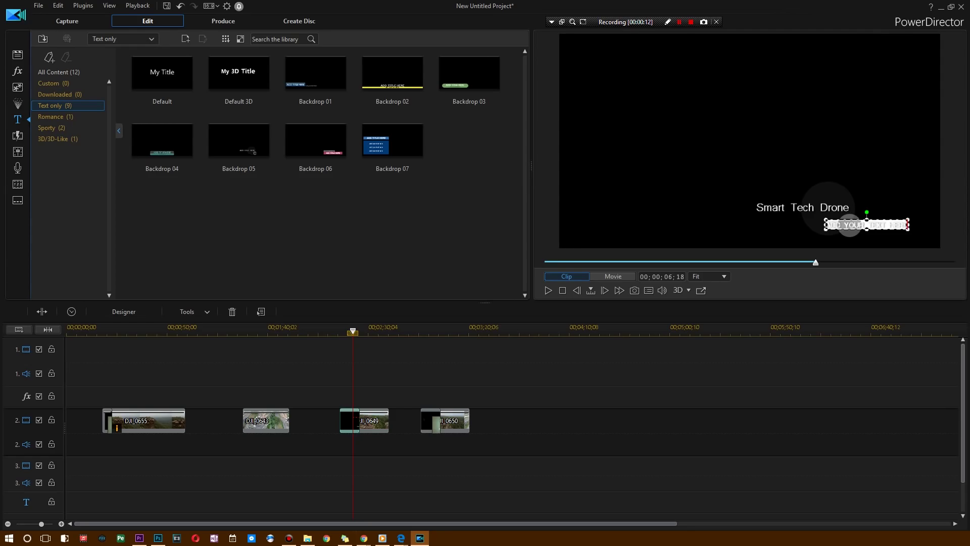
key(Delete)
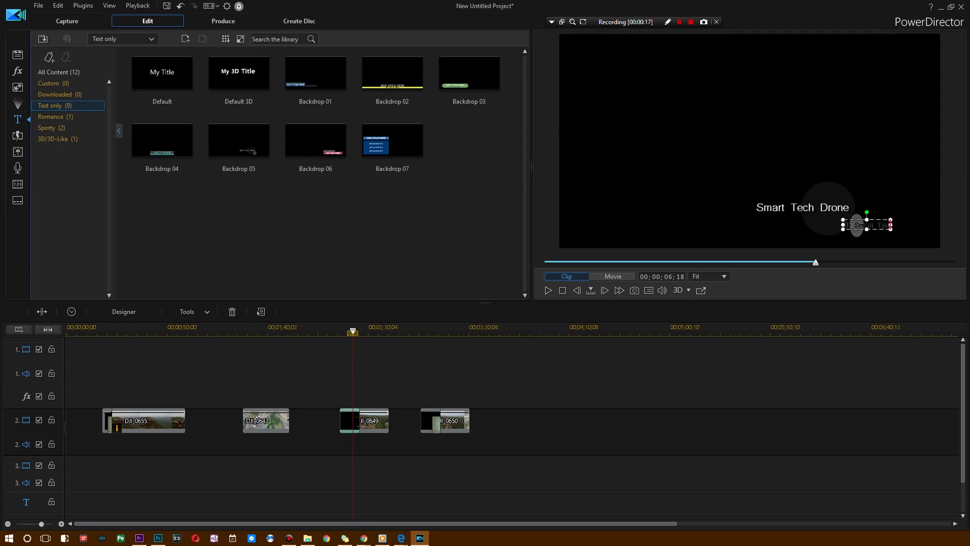
Play the timeline from about 00;02;19 to review the title's crossfade into the DJI_0649 clip.
click(345, 328)
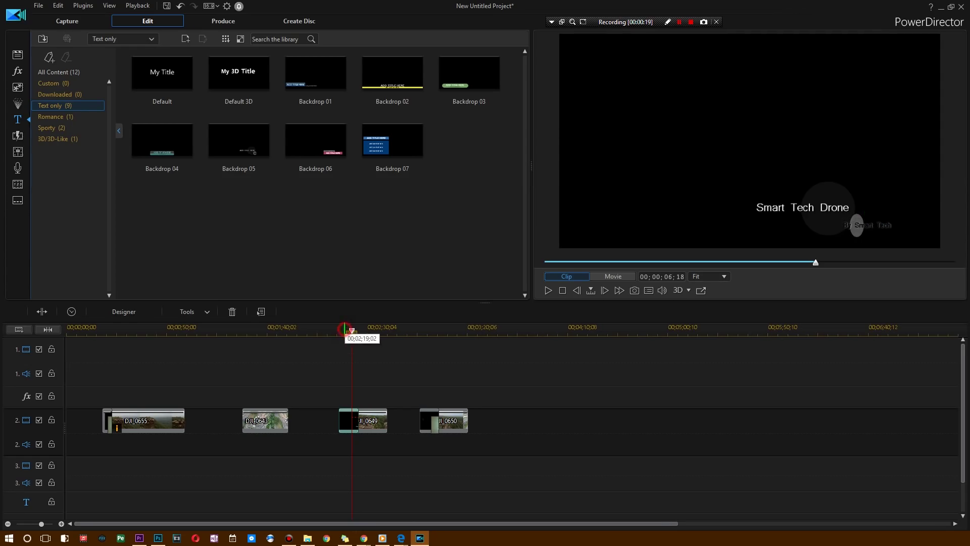
click(403, 359)
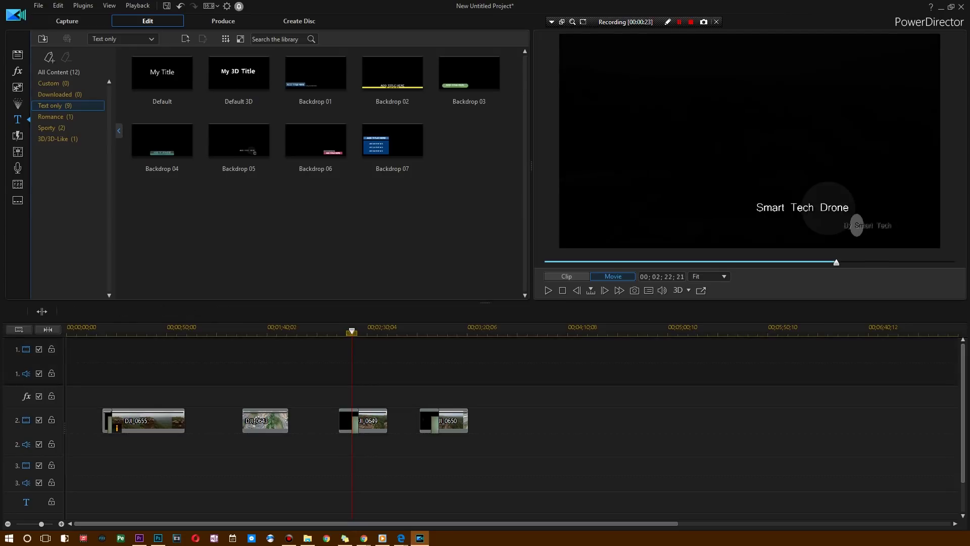
key(space)
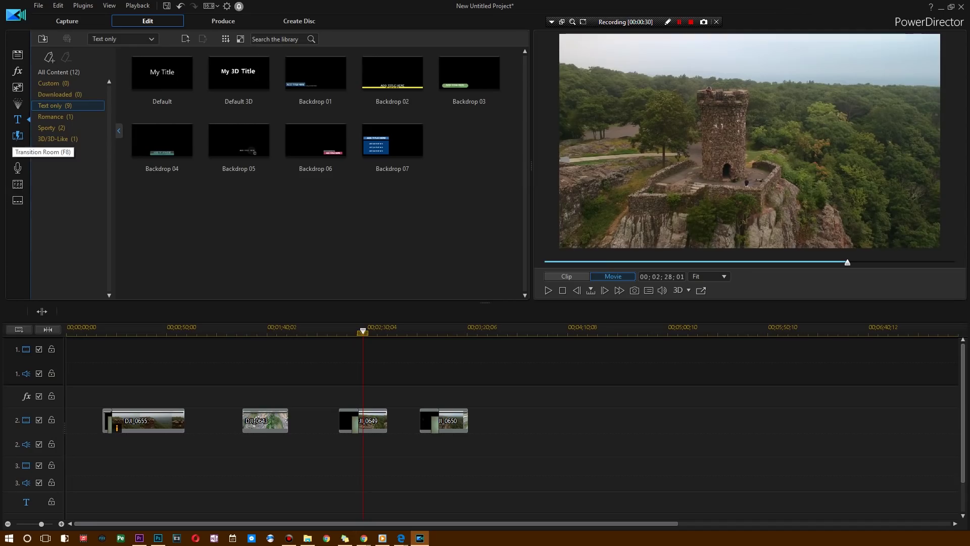
Open the transitions library and browse the General, Special and 3D/3D-Like categories, ending on all content.
click(18, 136)
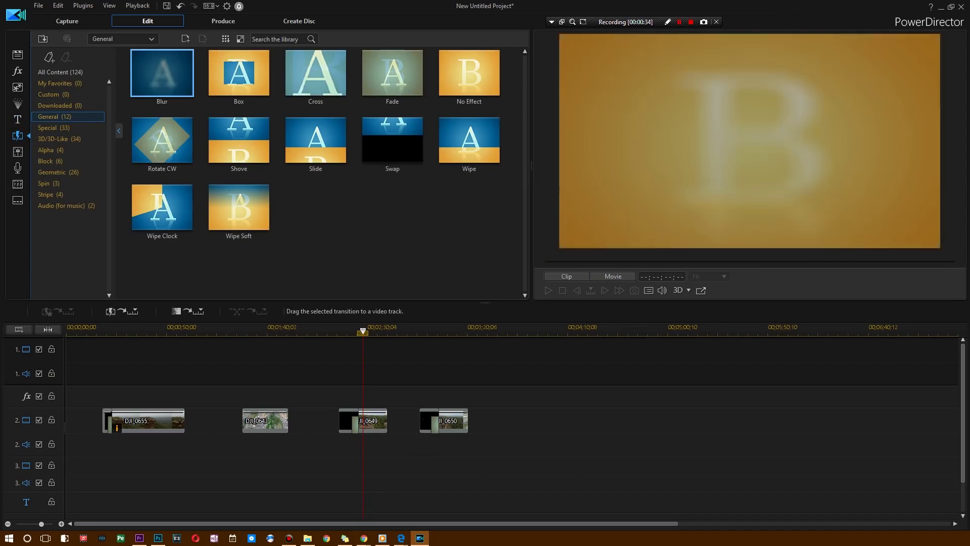
click(75, 128)
click(80, 140)
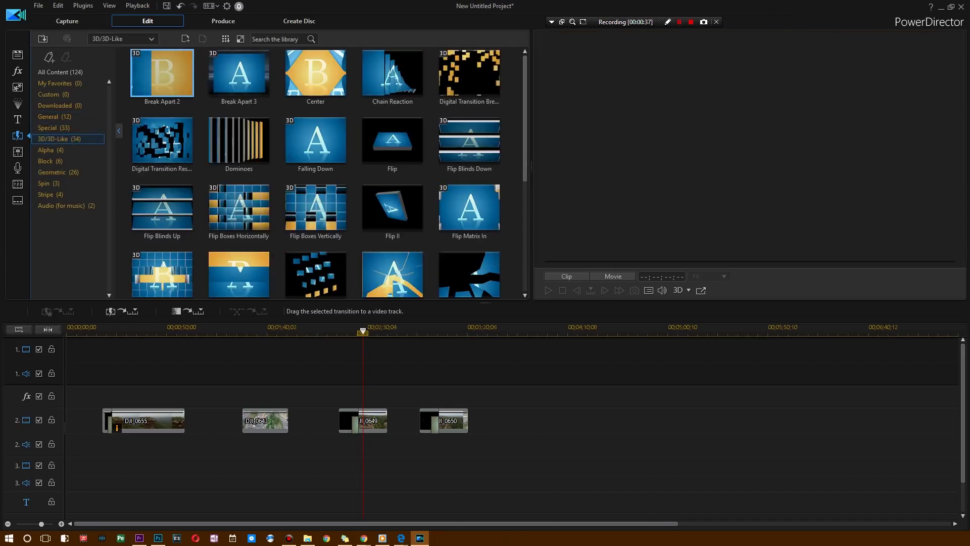
click(75, 72)
Close up the gaps on track 2 by moving the DJI_0650, DJI_0643 and DJI_0655 clips next to their neighbours.
drag(448, 389, 419, 421)
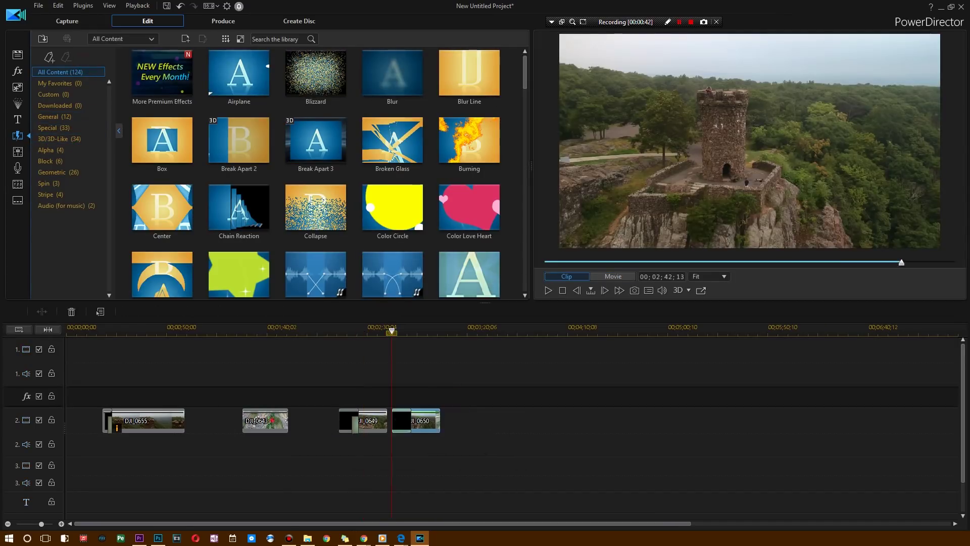
drag(266, 420, 317, 419)
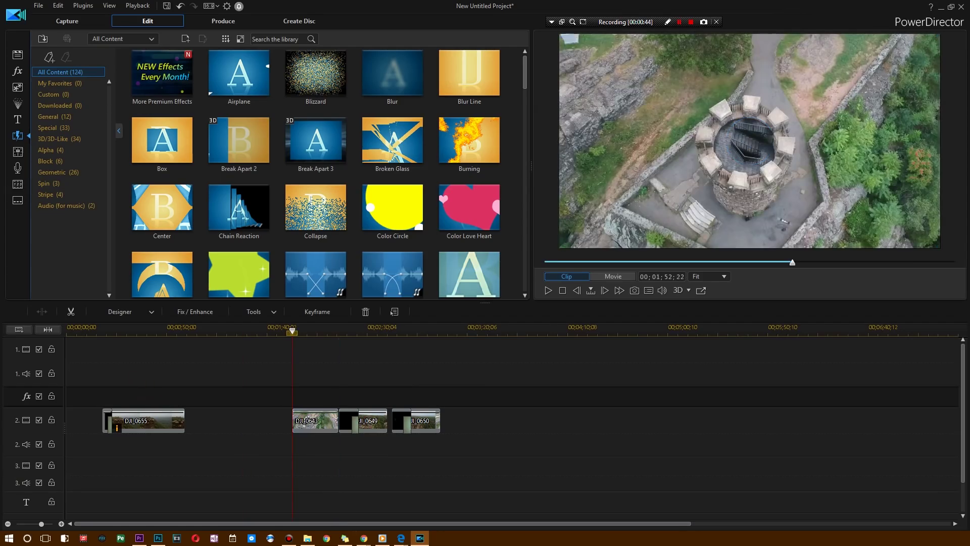
click(145, 420)
drag(146, 420, 271, 425)
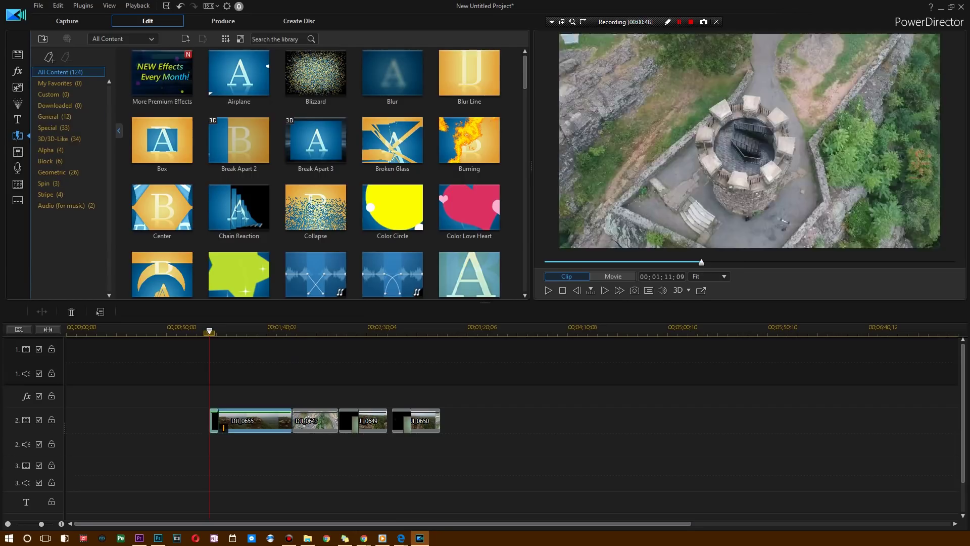
Add the Glass 3 transition between the DJI_0655 and DJI_0643 clips and play through it.
scroll(404, 182, down, 5)
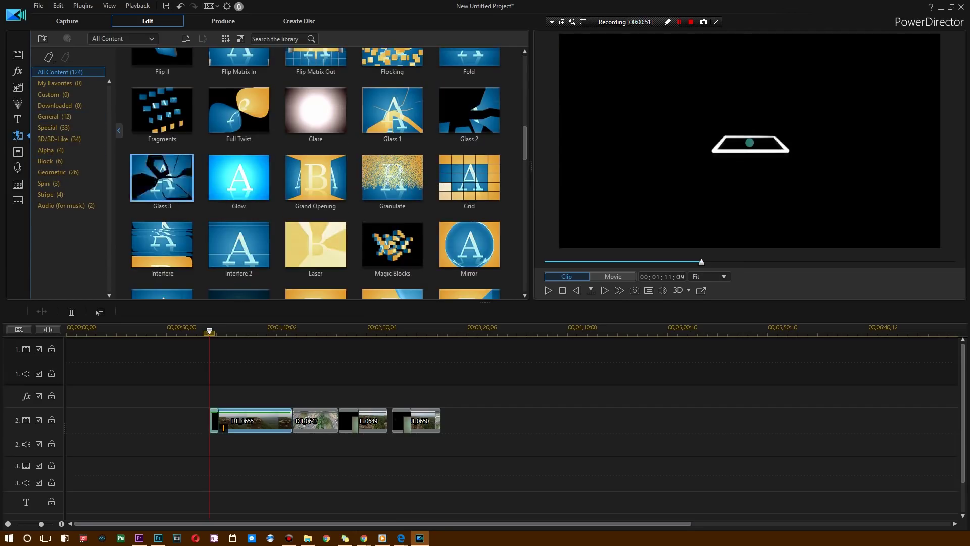
drag(165, 182, 293, 421)
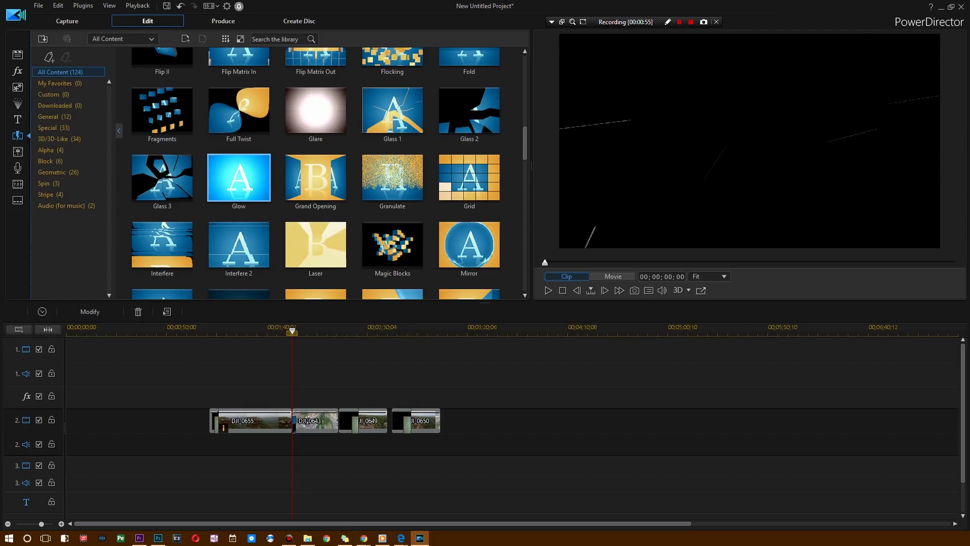
click(314, 368)
key(space)
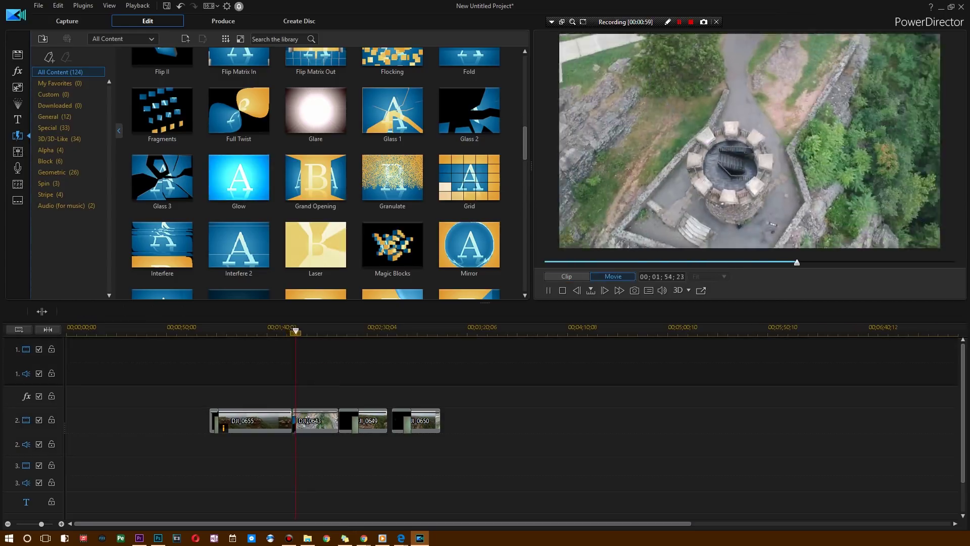
key(space)
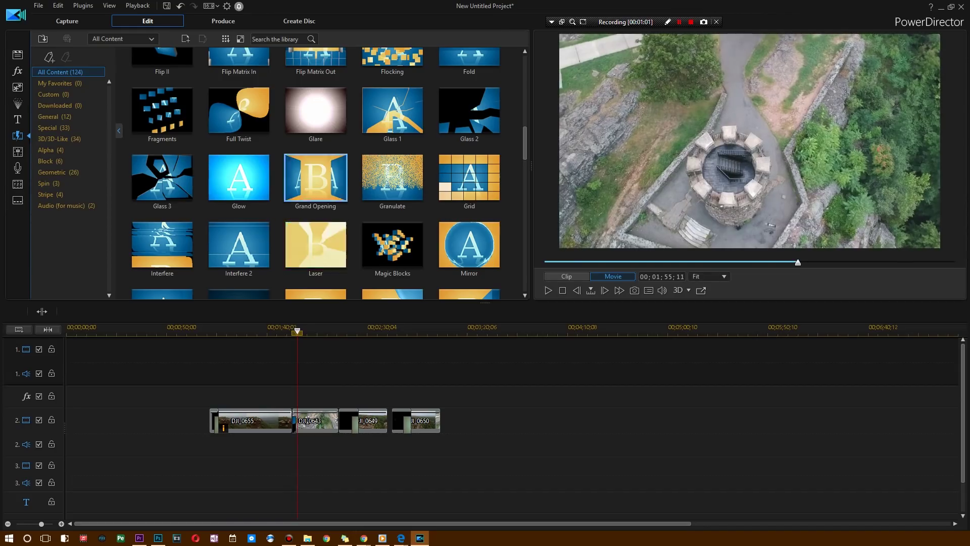
Add the Magic Blocks transition between the DJI_0643 clip and the following title, then play through it.
scroll(316, 177, down, 5)
scroll(496, 196, down, 3)
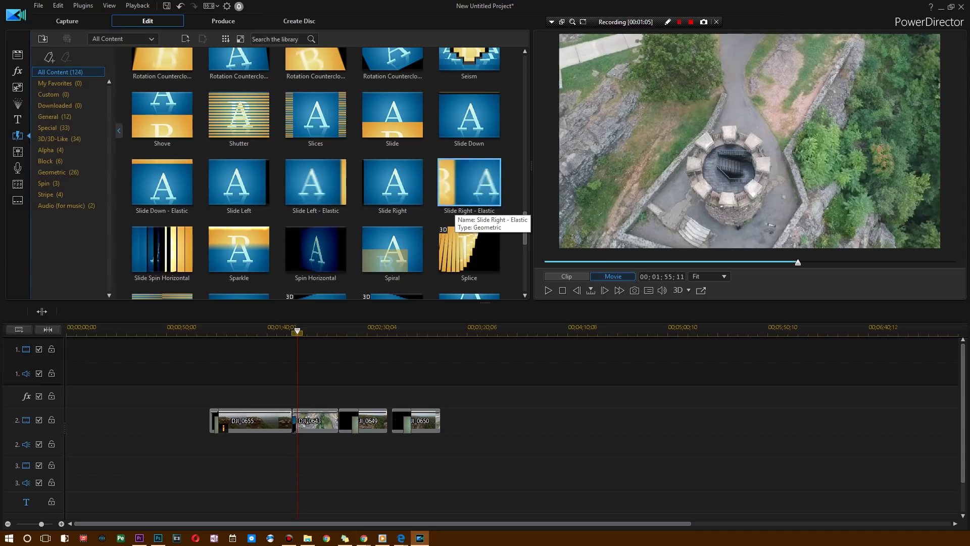
scroll(453, 211, down, 5)
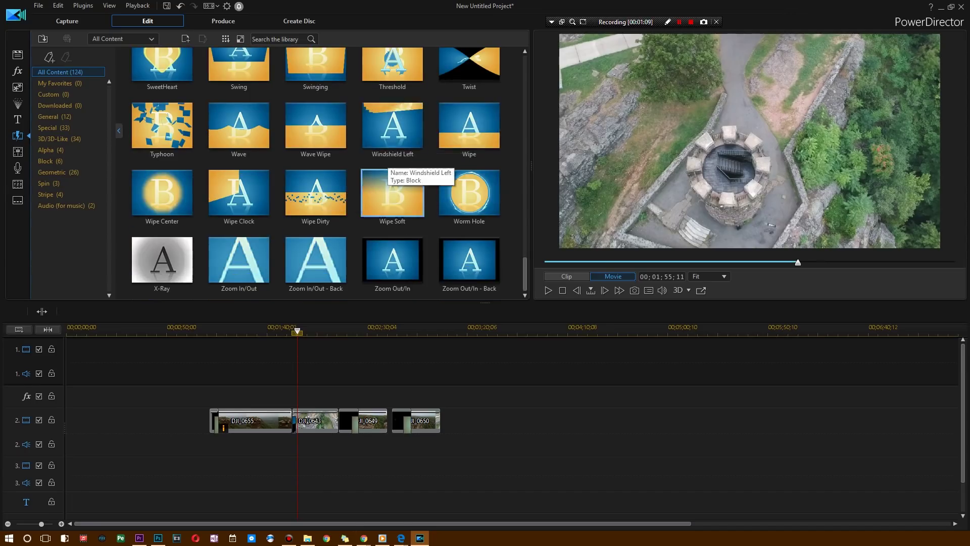
scroll(454, 195, up, 10)
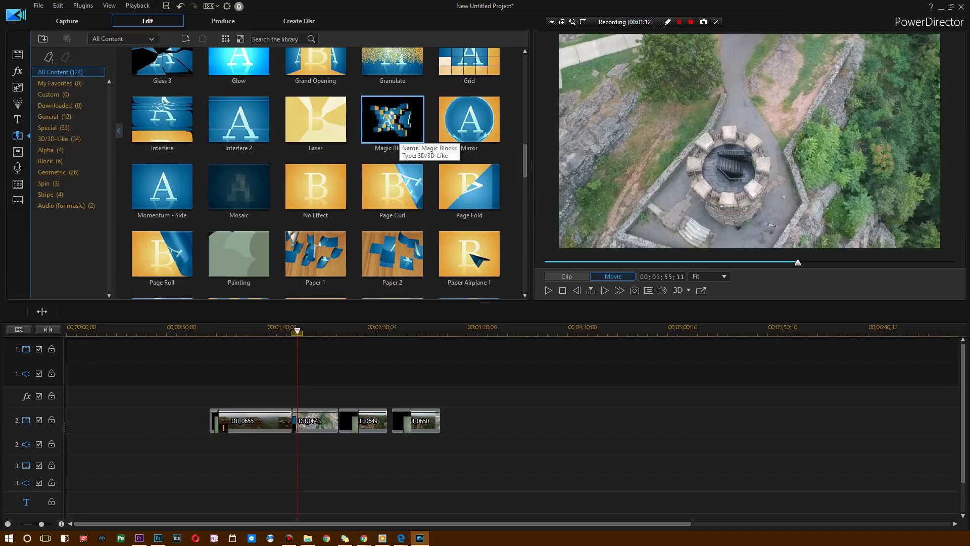
drag(394, 127, 337, 423)
key(space)
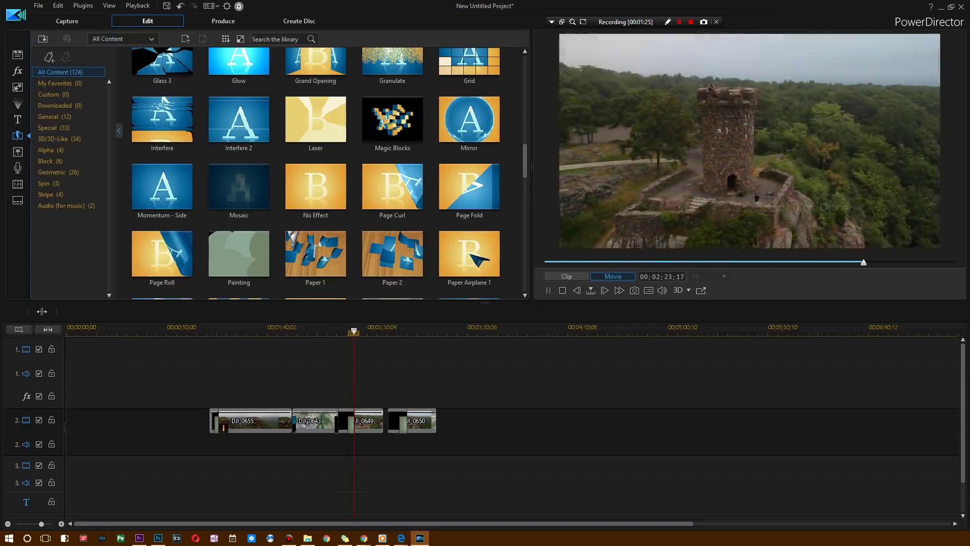
Move the DJI_0650 clip and its title up against the end of the DJI_0649 clip on track 2.
click(377, 329)
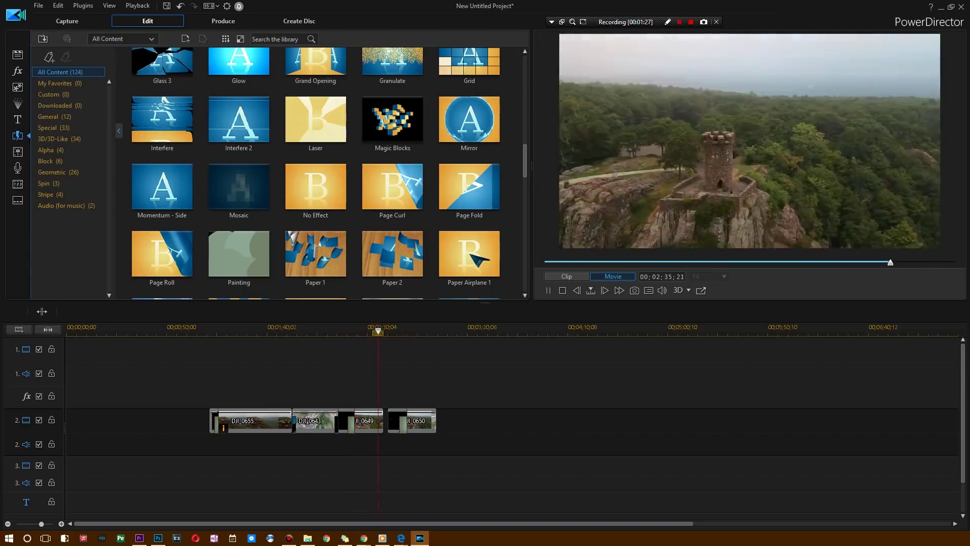
drag(382, 440, 450, 383)
drag(407, 429, 421, 421)
click(422, 408)
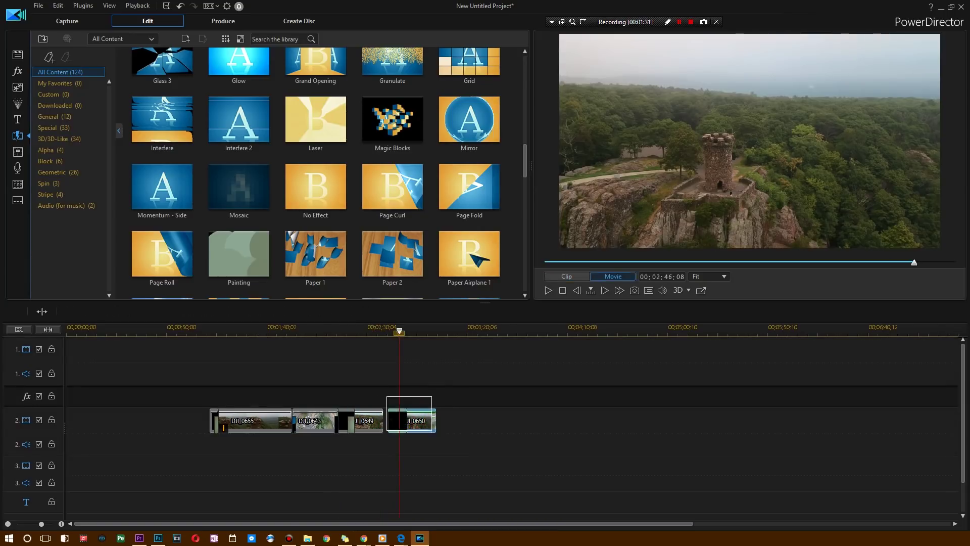
click(396, 417)
drag(395, 417, 393, 417)
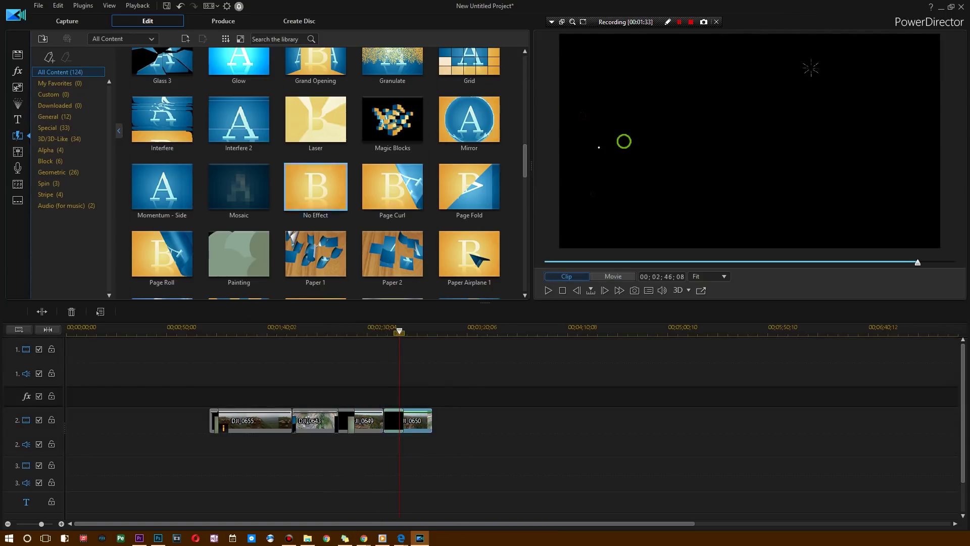
Add the Granulate transition between the DJI_0649 clip and the following title, then play through it.
scroll(323, 192, down, 12)
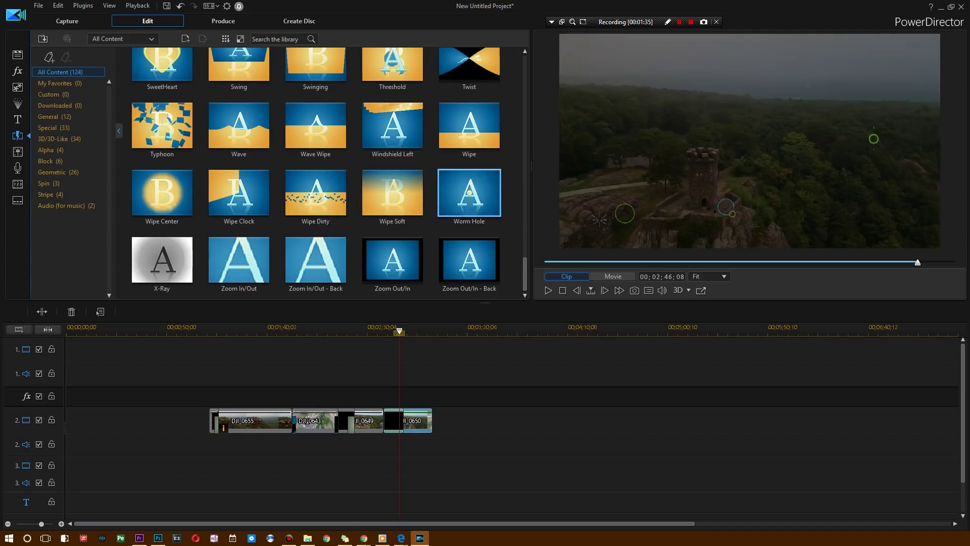
scroll(384, 222, up, 10)
click(397, 153)
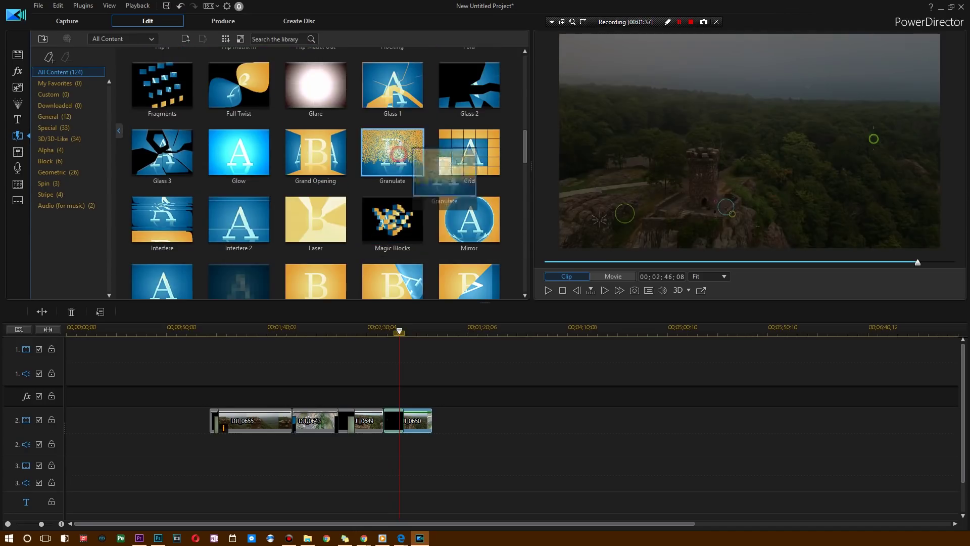
drag(399, 423, 382, 421)
click(458, 397)
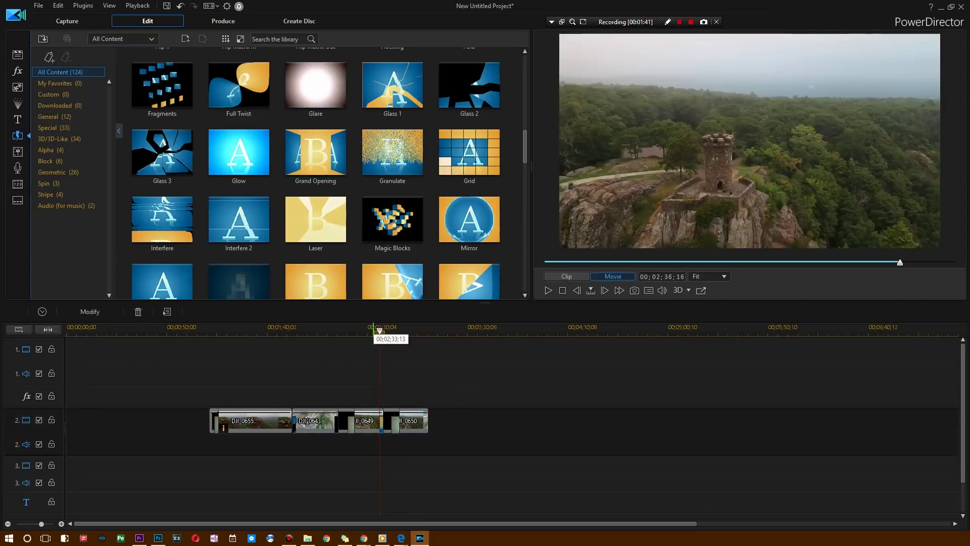
key(space)
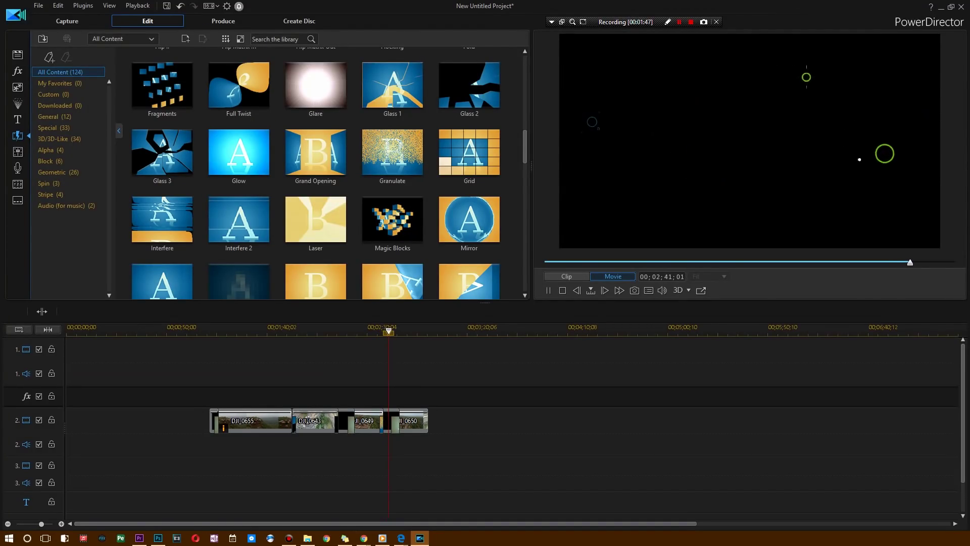
click(393, 333)
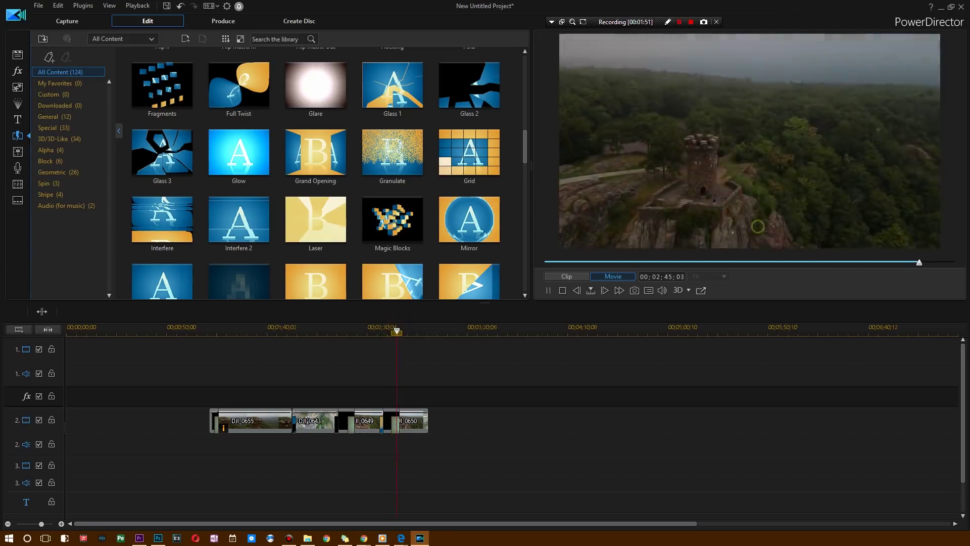
key(space)
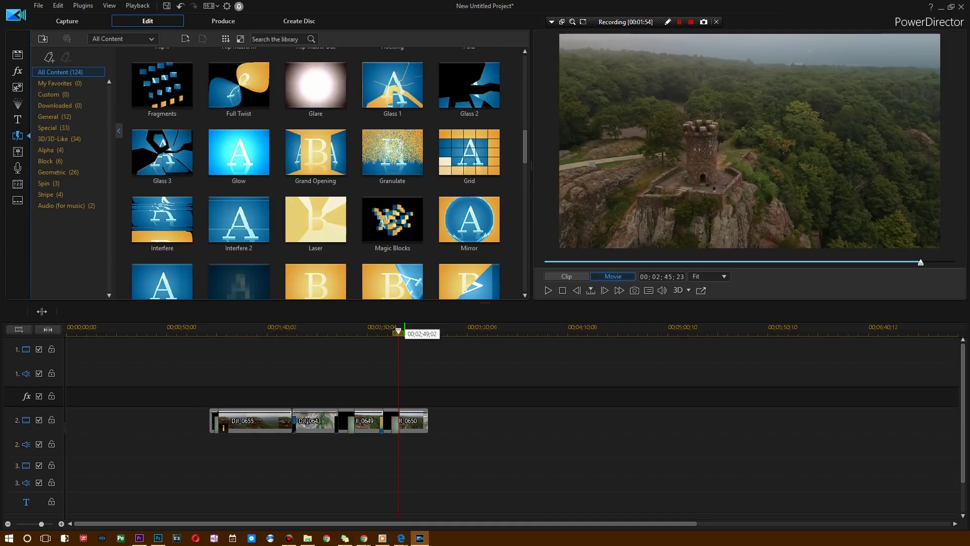
Look through the audio mixing, voice-over, chapter and subtitle rooms, the media library and the video effects.
click(18, 152)
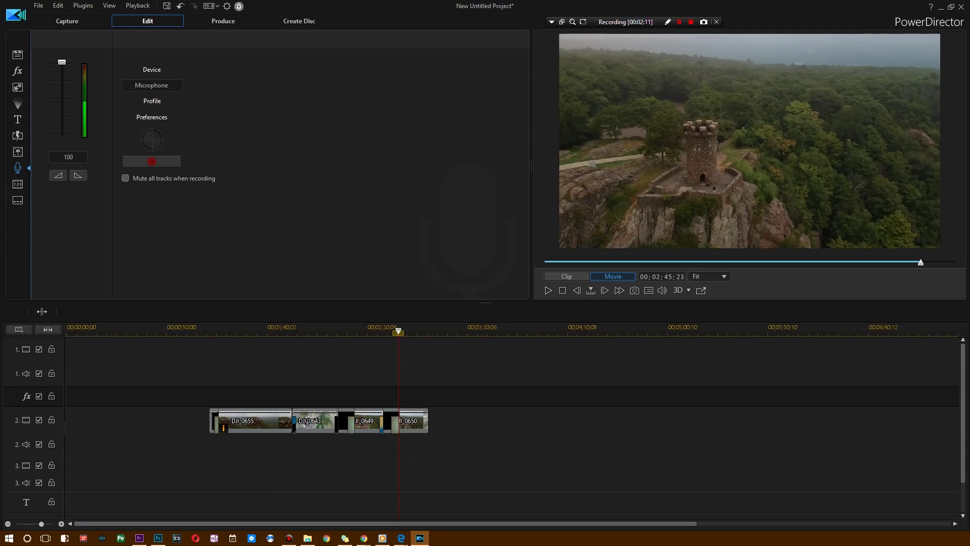
click(18, 183)
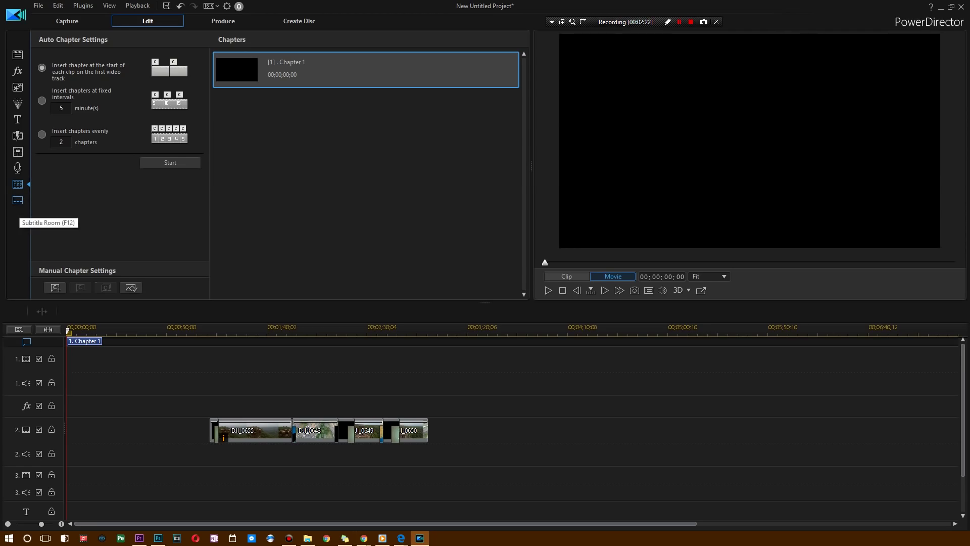
click(18, 200)
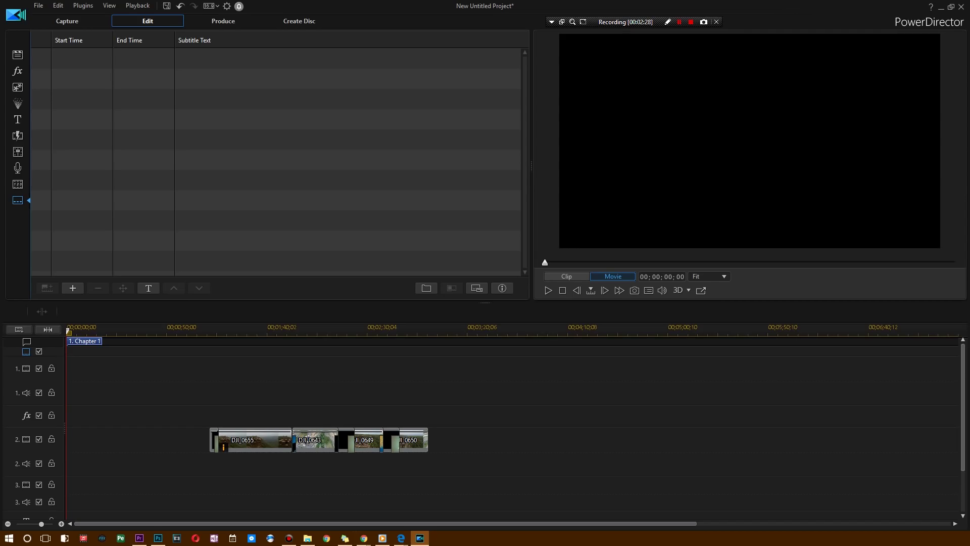
click(18, 54)
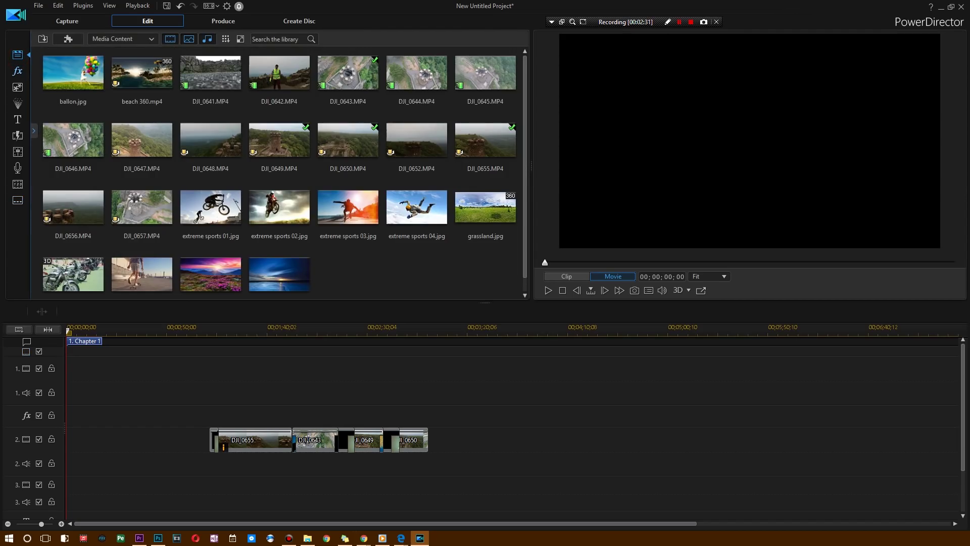
click(17, 70)
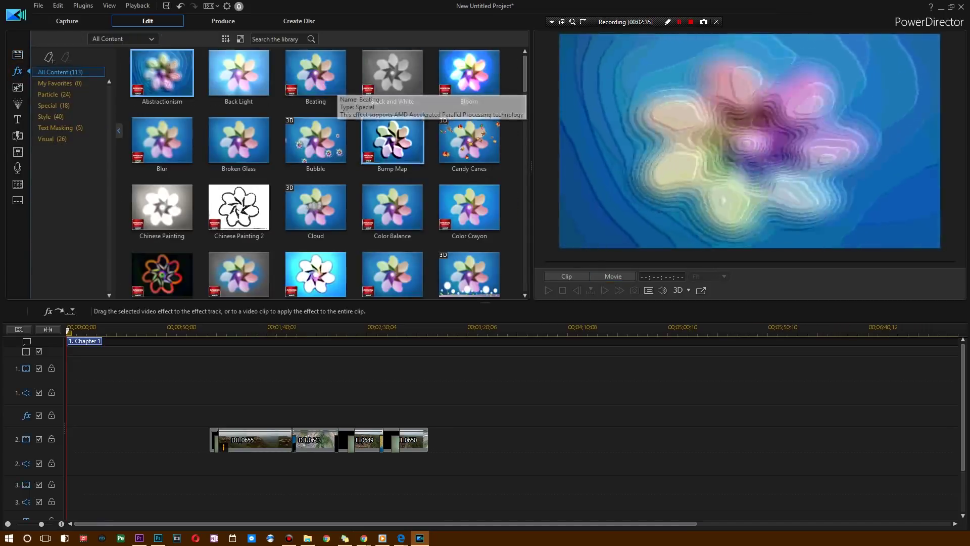
scroll(404, 141, down, 5)
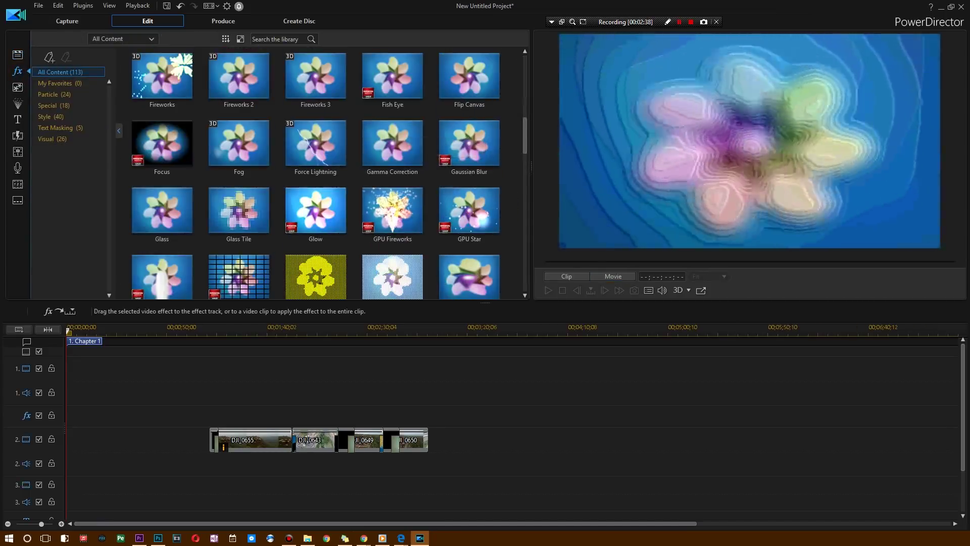
Select all clips and titles on track 2 and move them together to the start of the timeline.
right_click(269, 442)
click(257, 417)
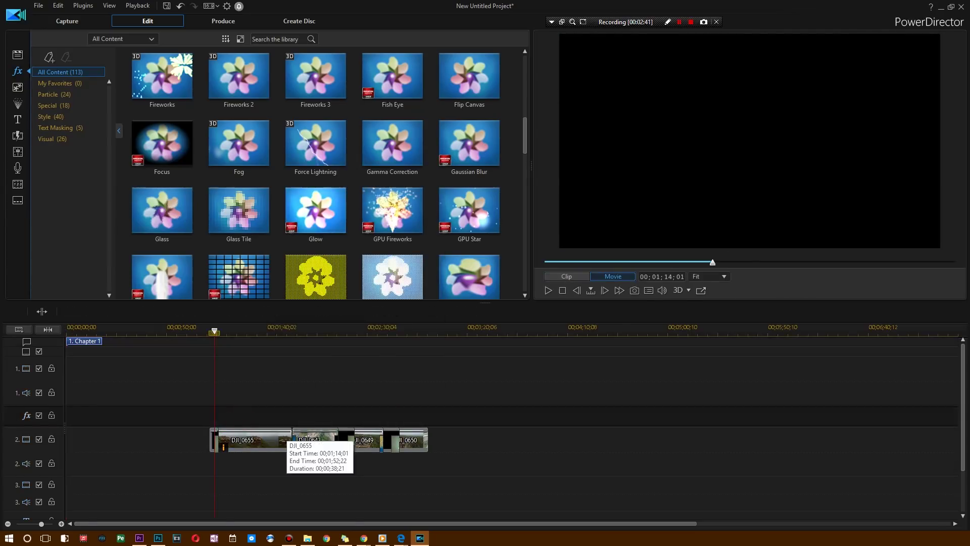
scroll(315, 212, down, 6)
drag(502, 370, 167, 477)
drag(258, 438, 115, 437)
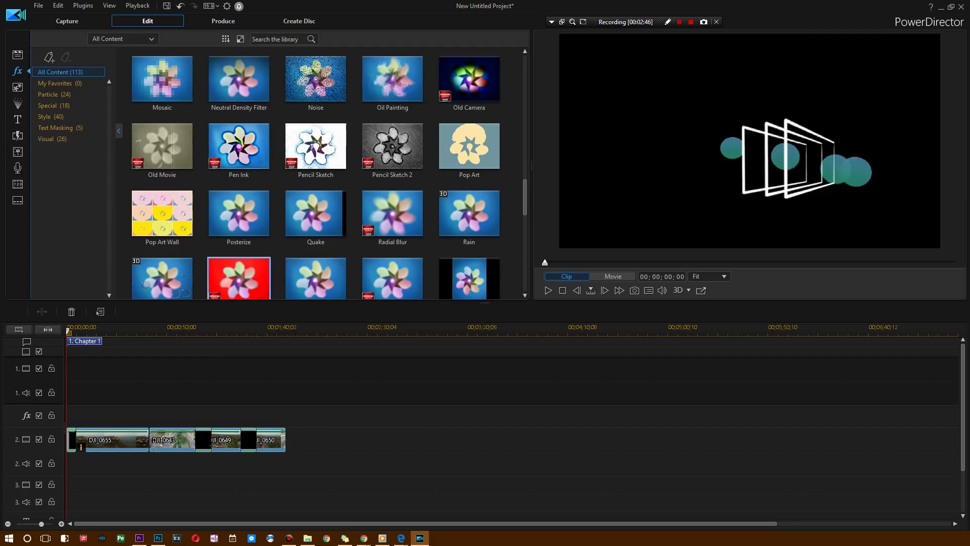
Preview the movie from its beginning and skip ahead to its last part.
key(space)
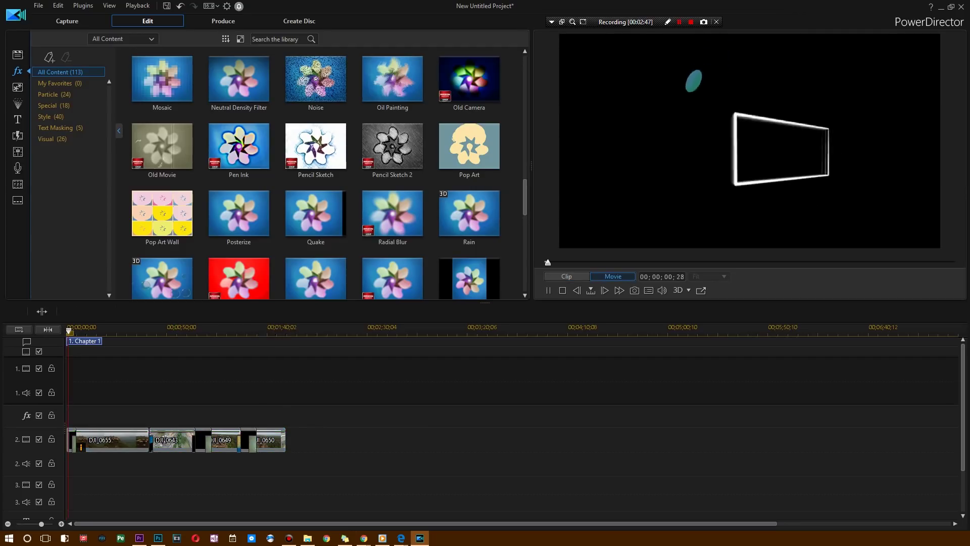
drag(273, 331, 282, 331)
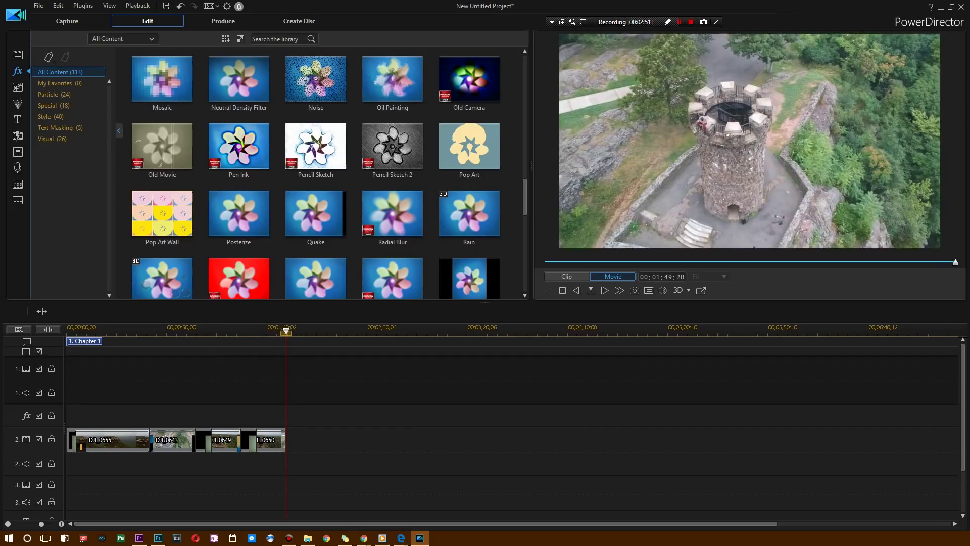
key(shift+F12)
key(shift+F12)
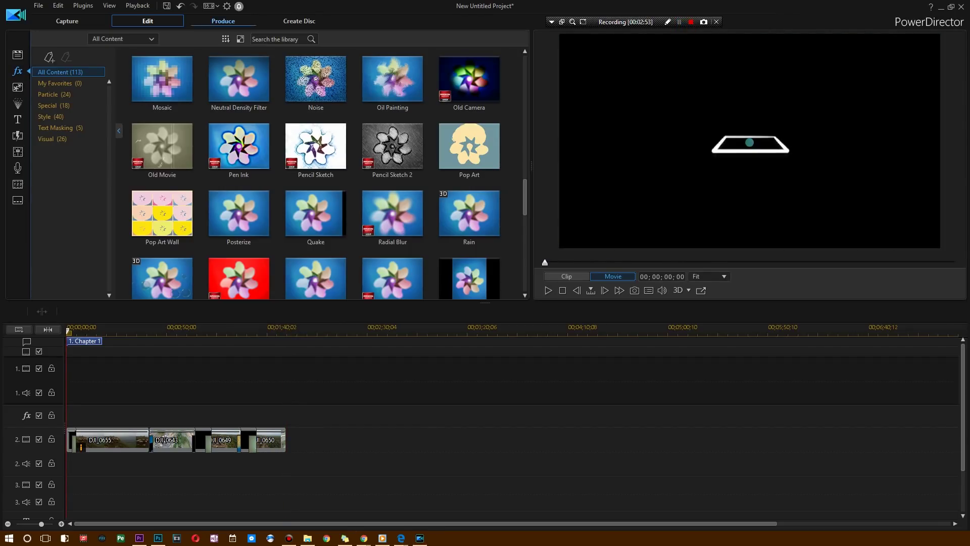
Produce the movie as an H.264 AVC MP4 file with the MPEG-4 1280 x 720/30p (16 Mbps) profile.
click(236, 19)
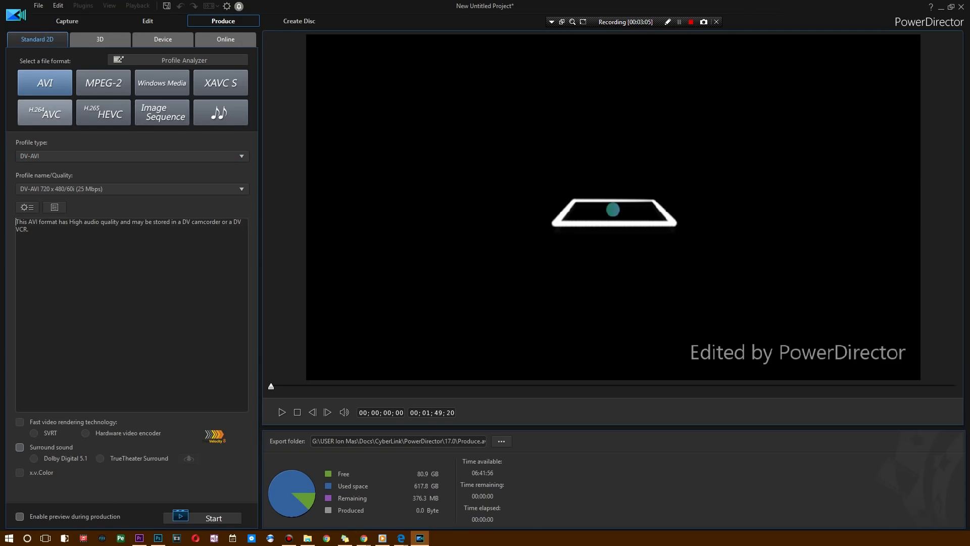
click(64, 118)
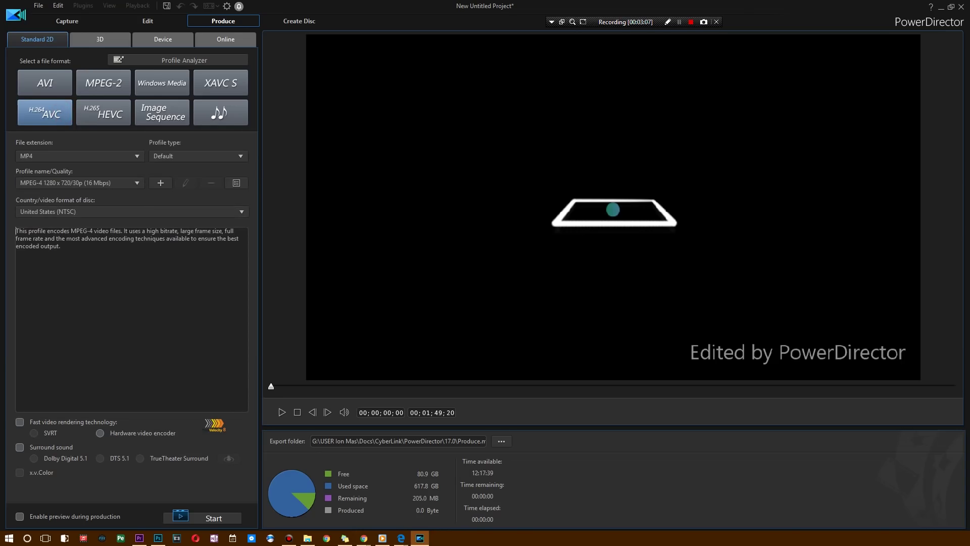
click(91, 184)
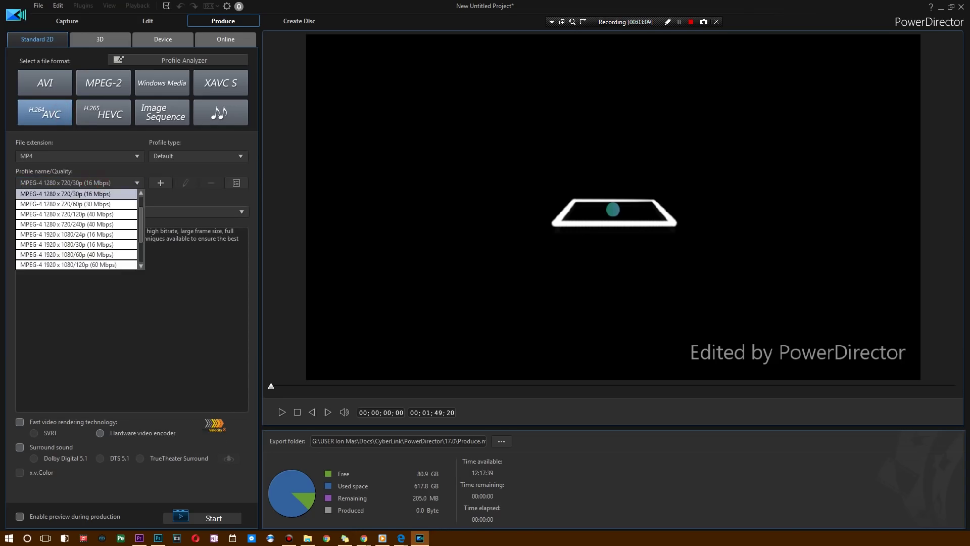
click(91, 195)
click(210, 518)
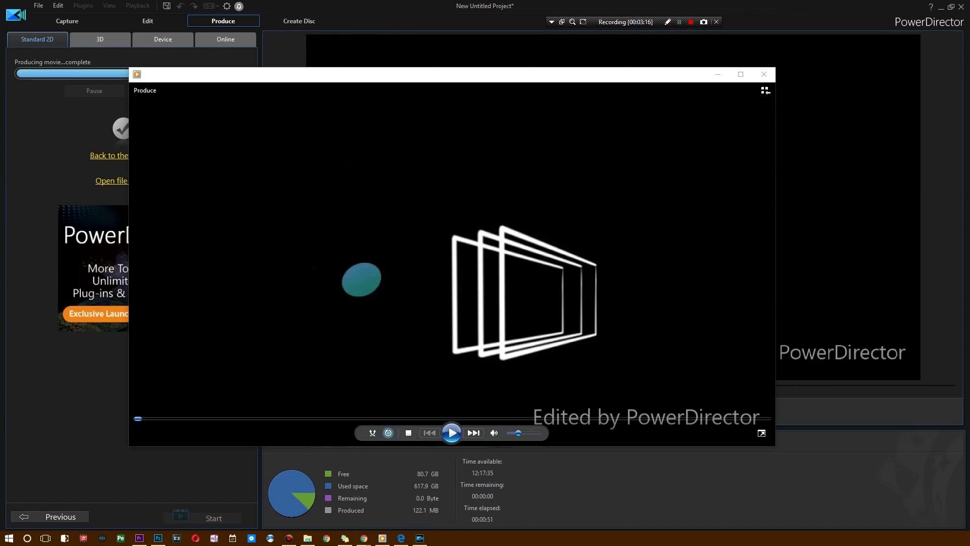
Play the produced video in the media player and skip through it to check the clips, titles and transitions.
click(452, 432)
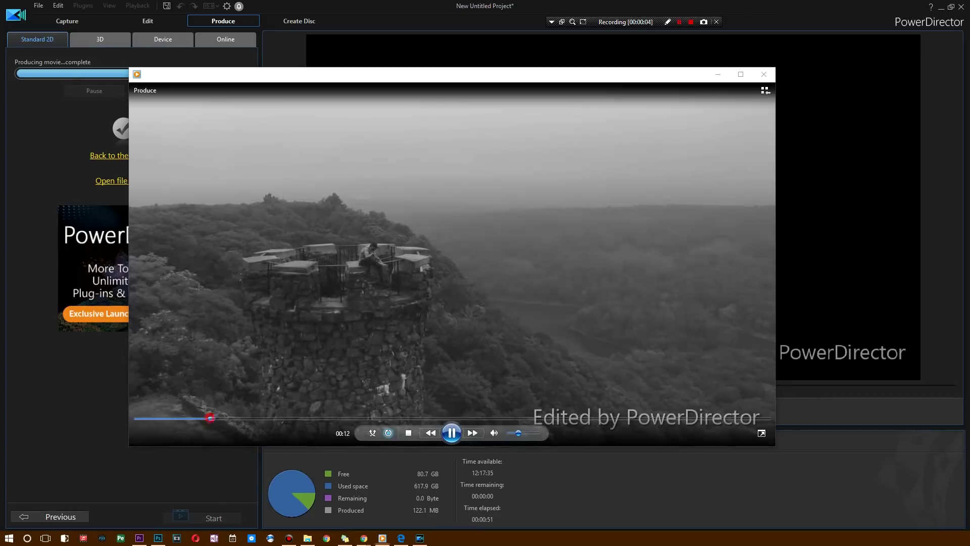
click(282, 421)
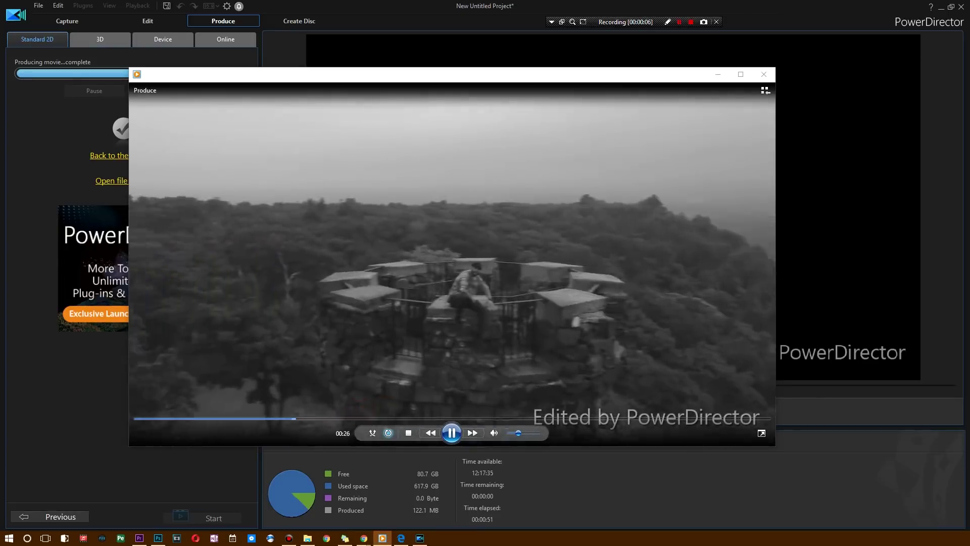
click(347, 418)
click(380, 419)
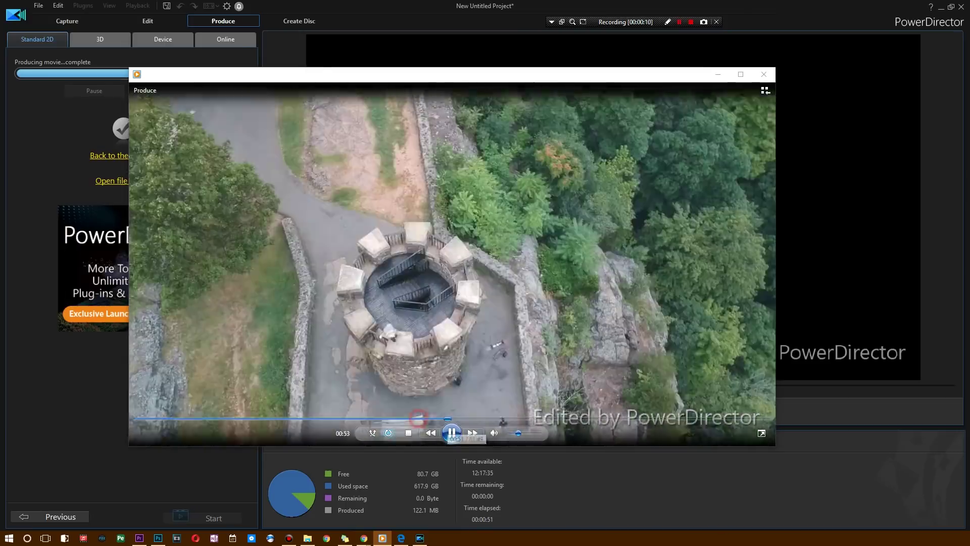
click(482, 417)
click(530, 419)
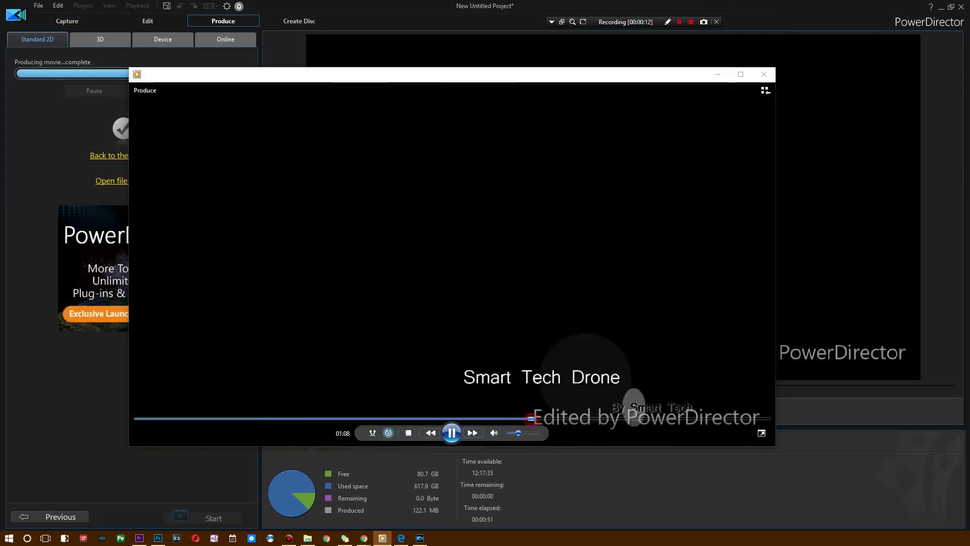
click(573, 418)
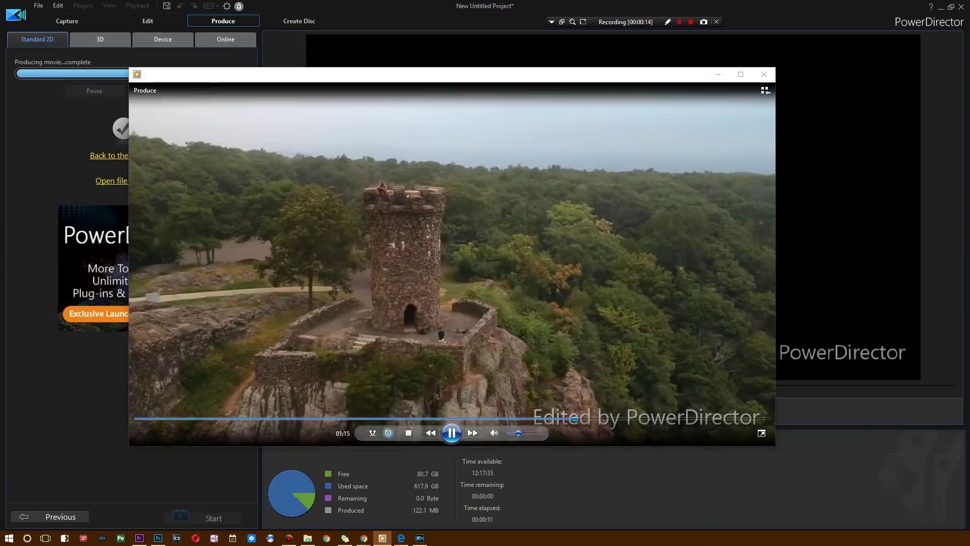
click(655, 415)
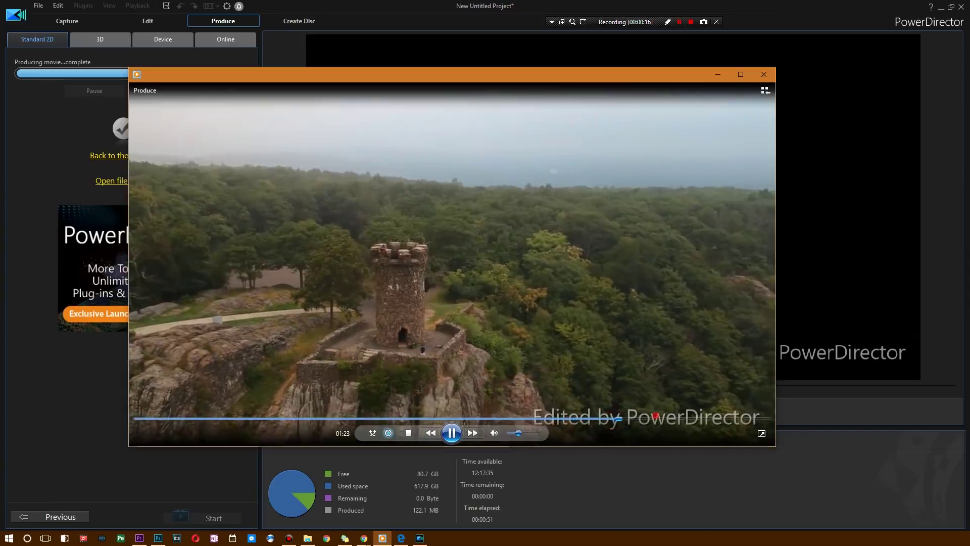